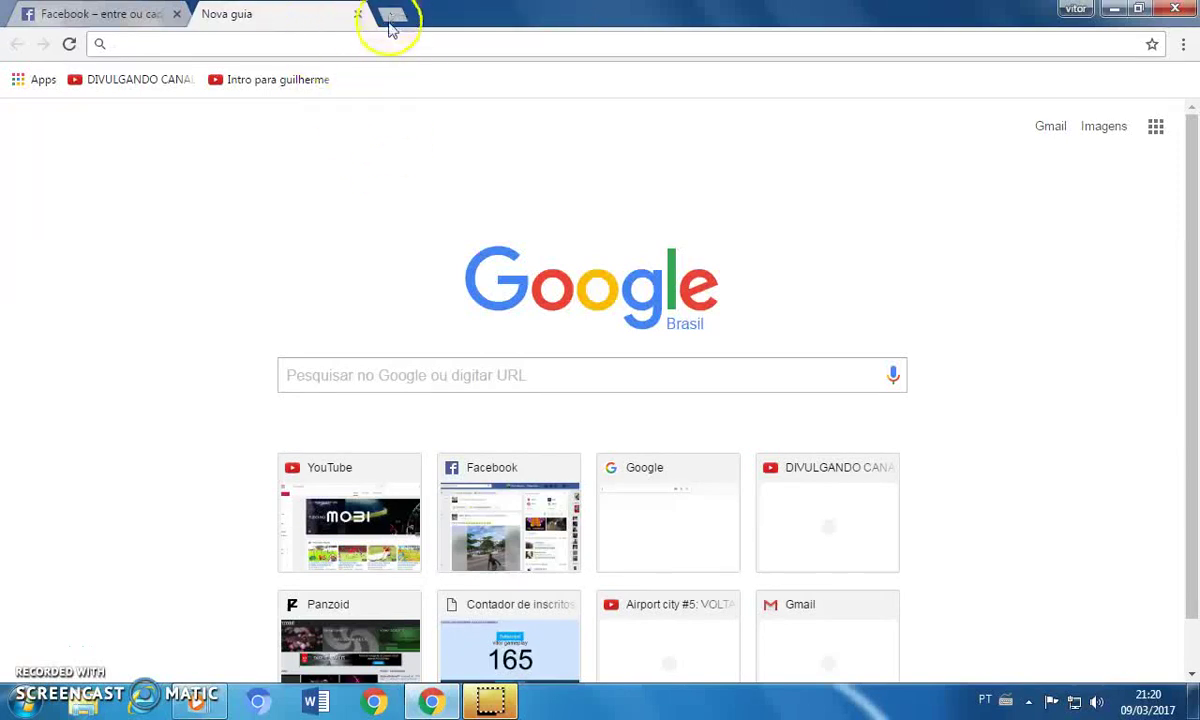
Open pt.cooltext.com and Fotor's YouTube Banner Maker page in new Chrome tabs
right_click(316, 701)
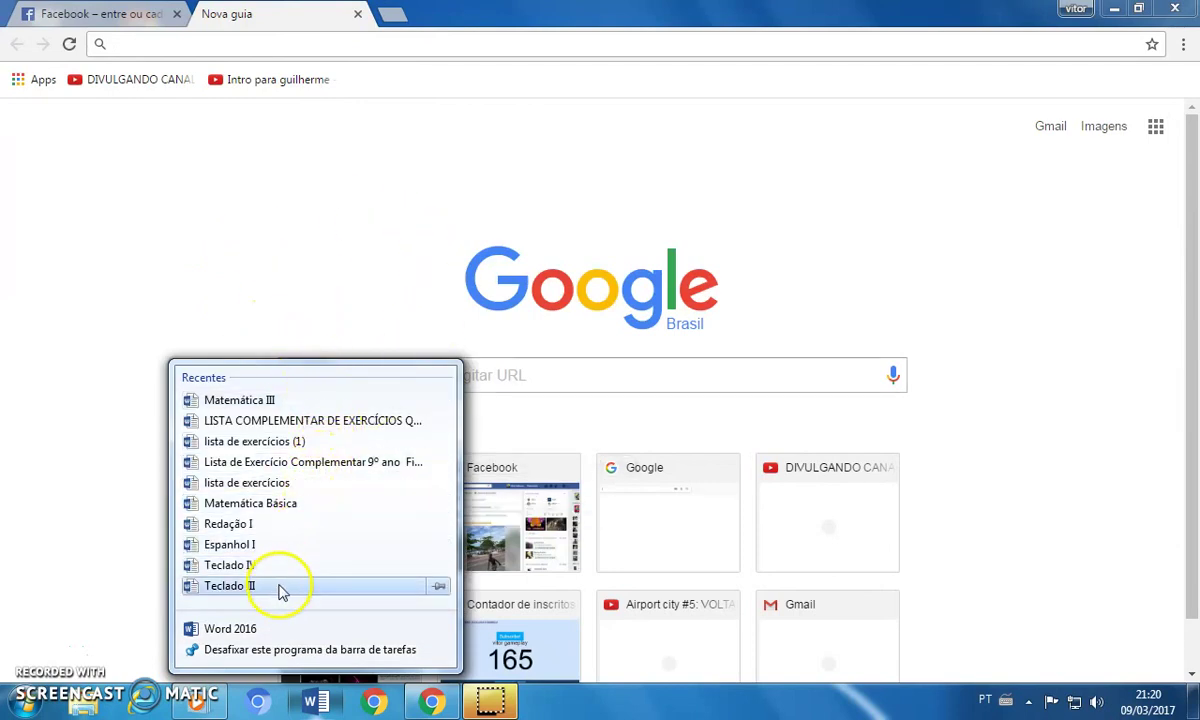
click(350, 240)
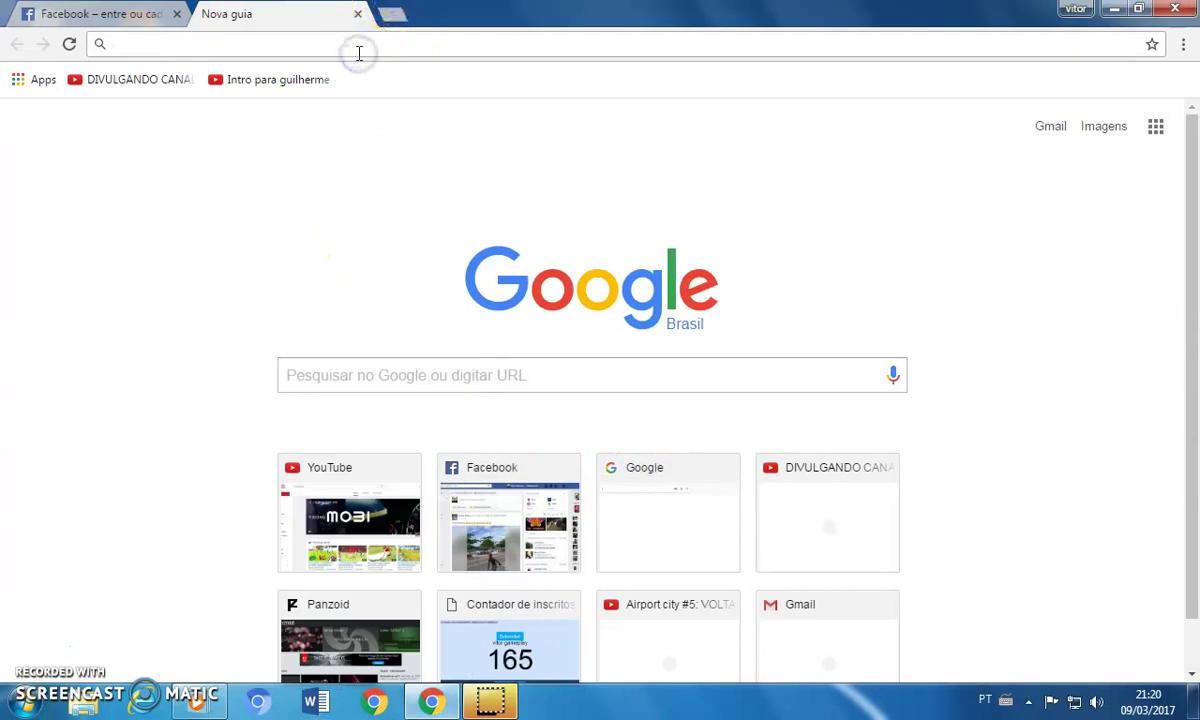
click(127, 528)
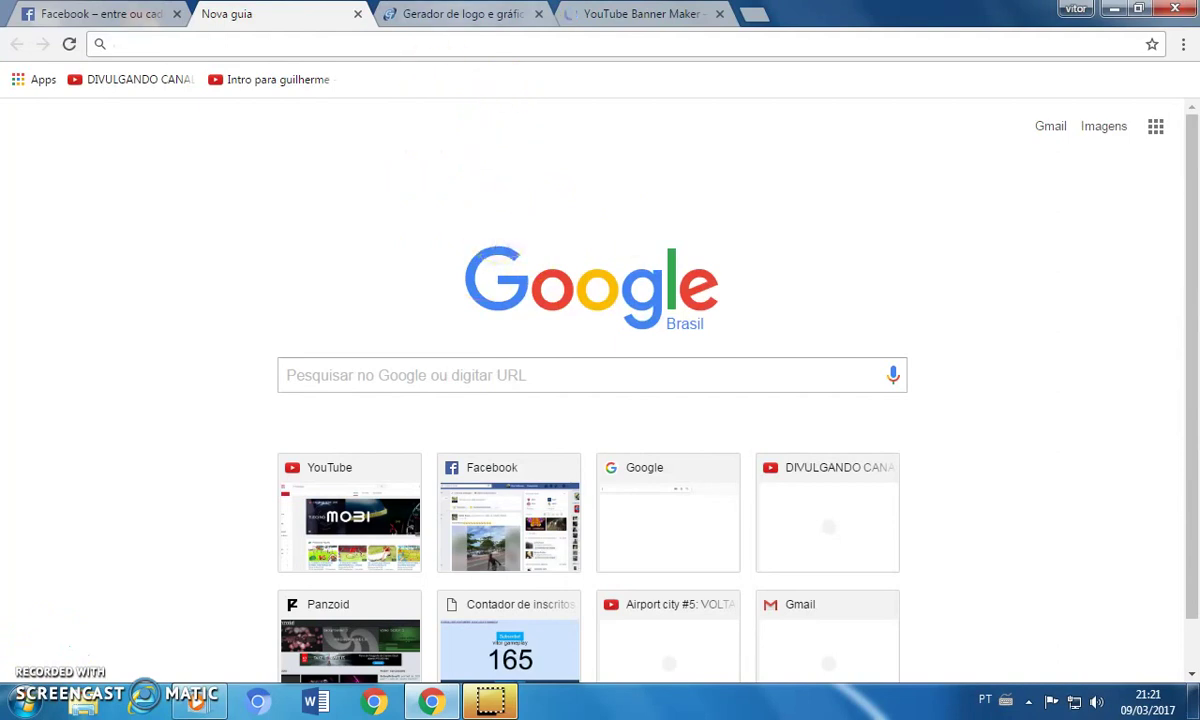
Choose the Keen logo style in Cool Text and enter the text 'Vitorgameplay'
click(460, 14)
mouse_move(370, 288)
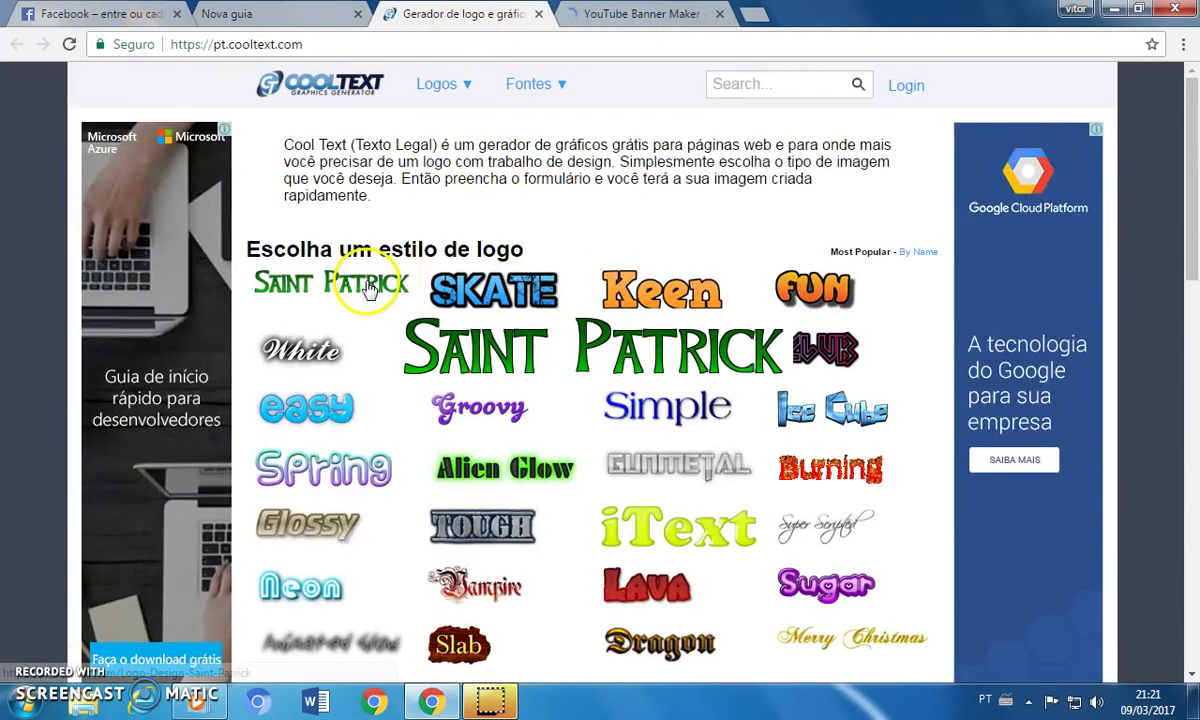
click(645, 299)
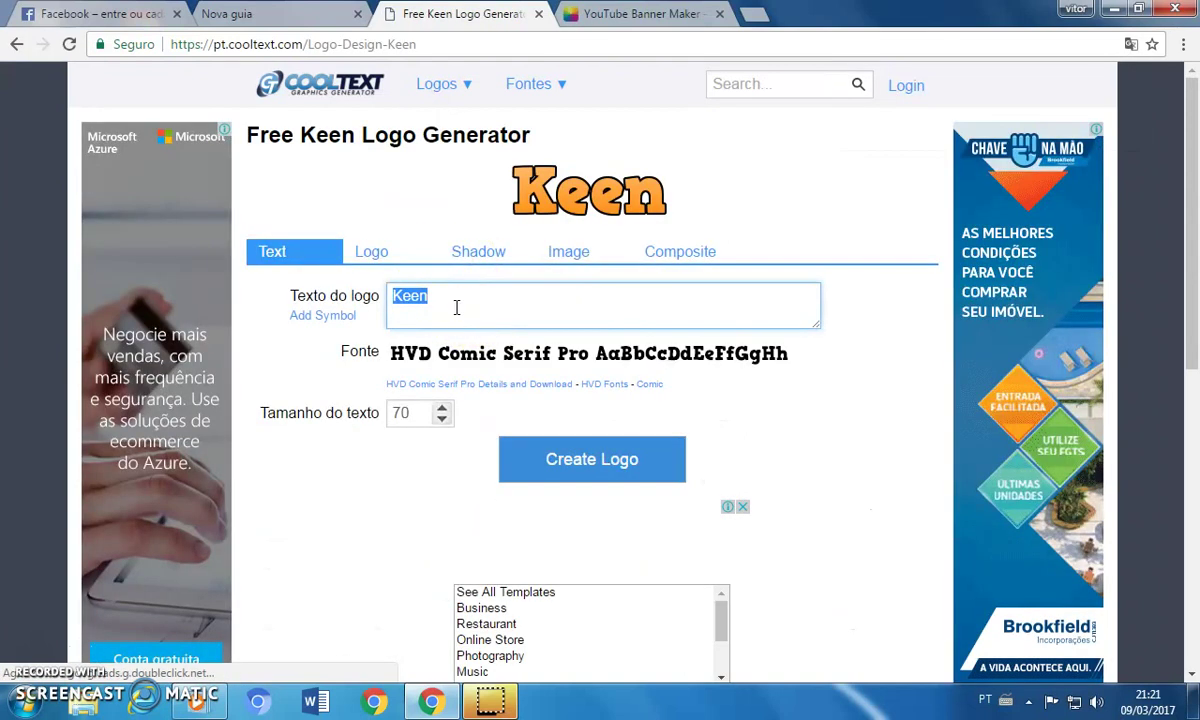
key(BackSpace)
text(vitorg)
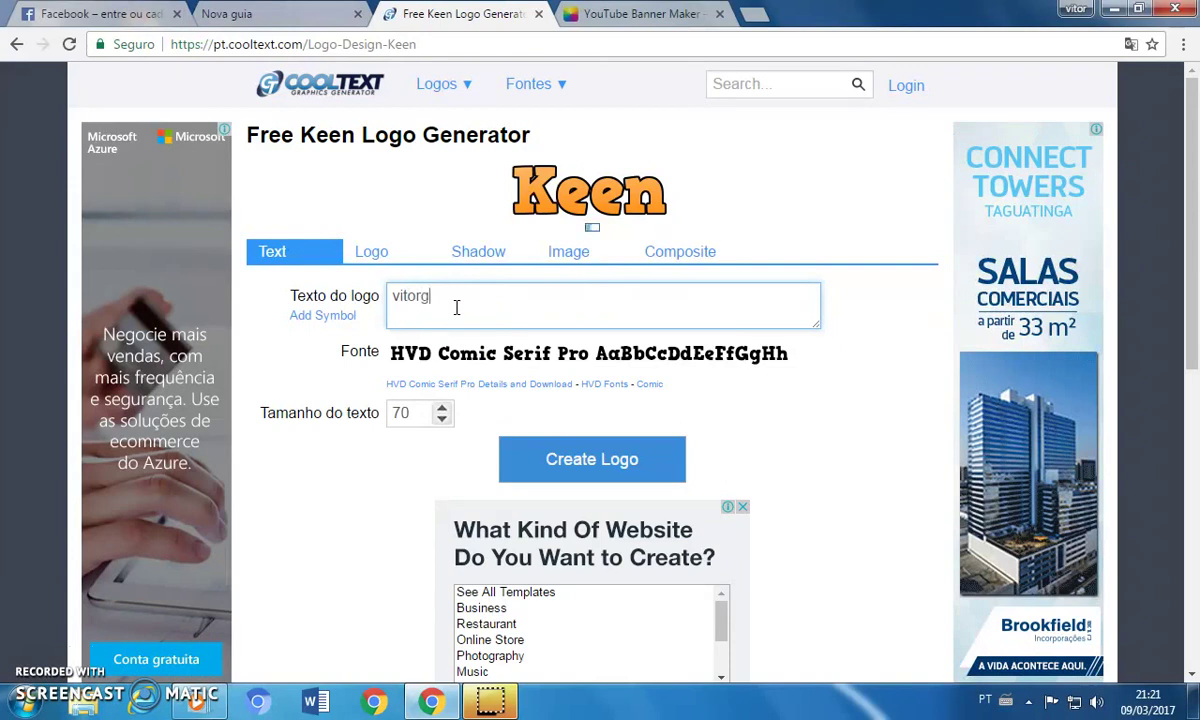
text(ampe)
key(BackSpace)
key(BackSpace)
key(BackSpace)
key(BackSpace)
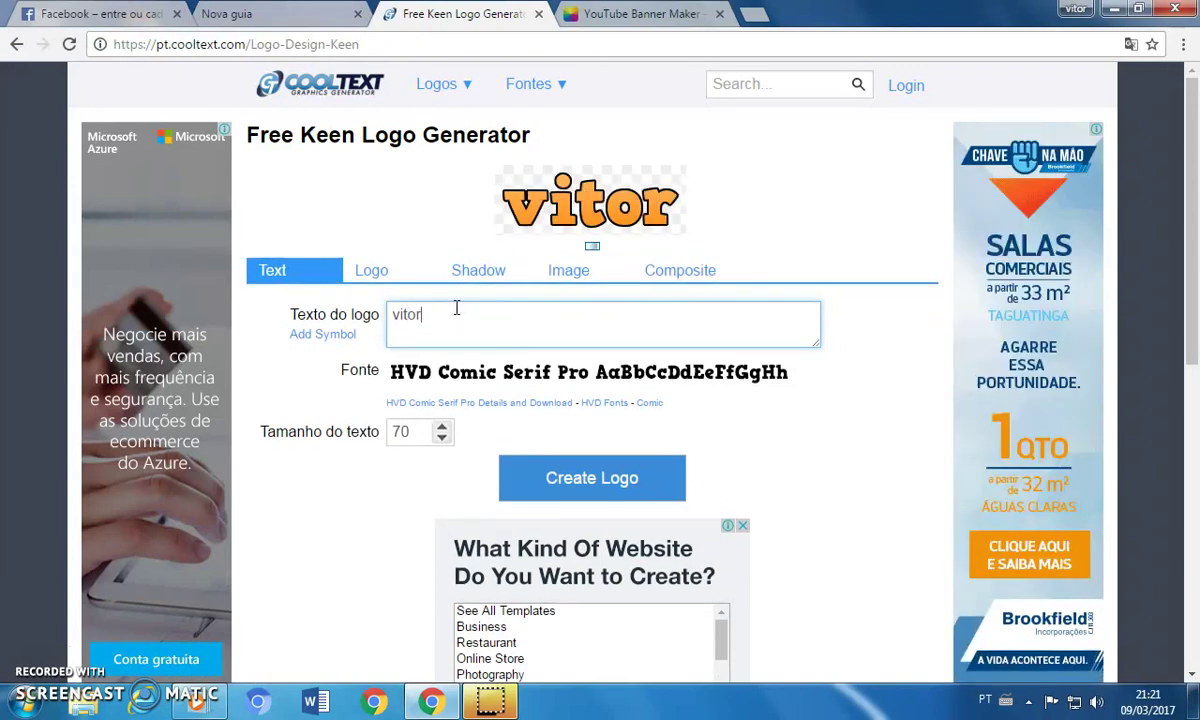
key(BackSpace)
key(BackSpace)
key(BackSpace)
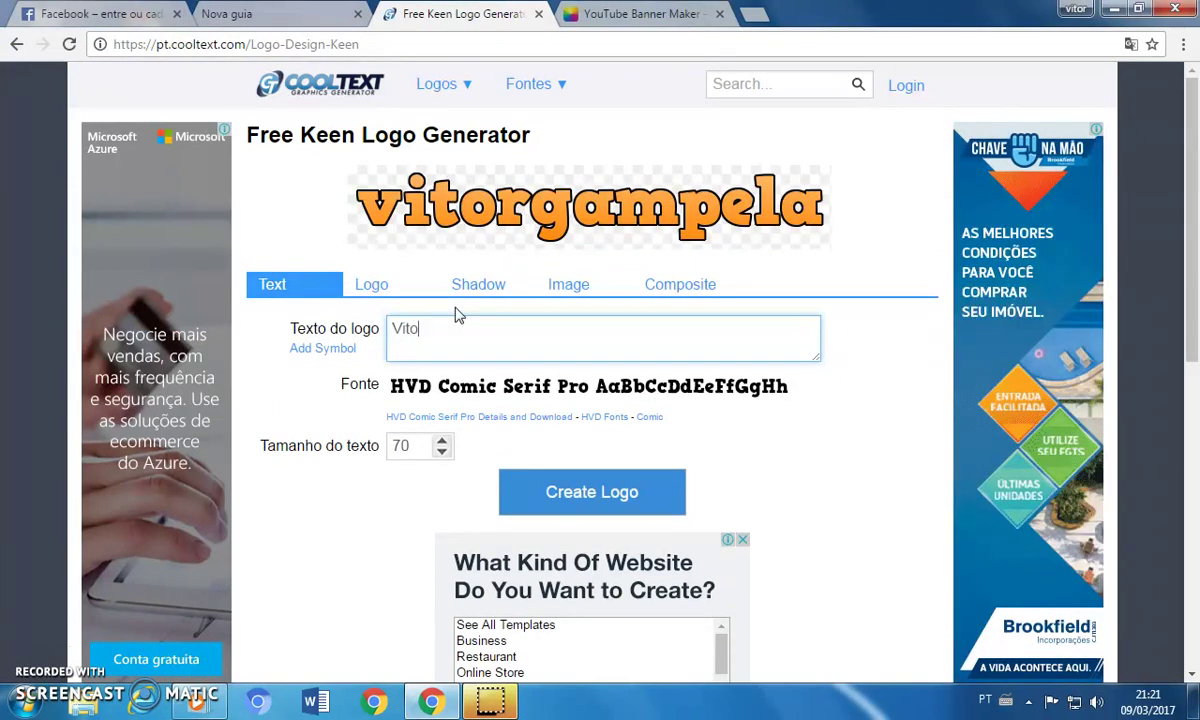
text(mpel)
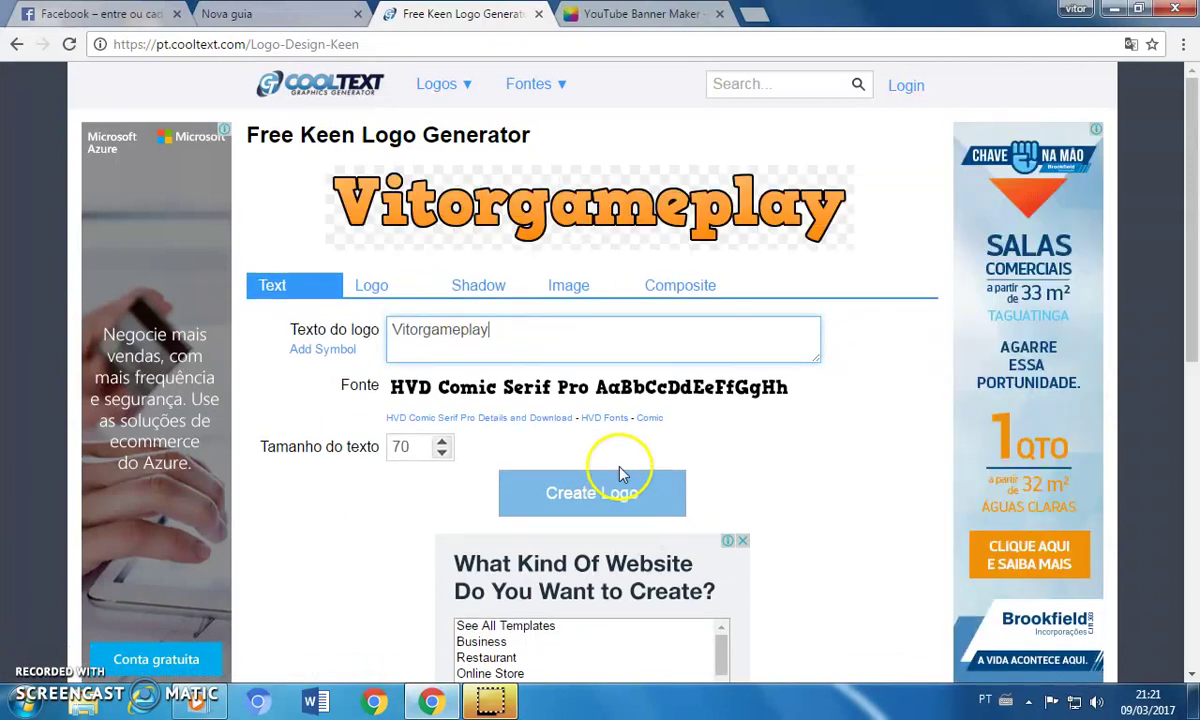
Keep the orange logo colours, create the logo and download it as a PNG
click(393, 286)
click(401, 362)
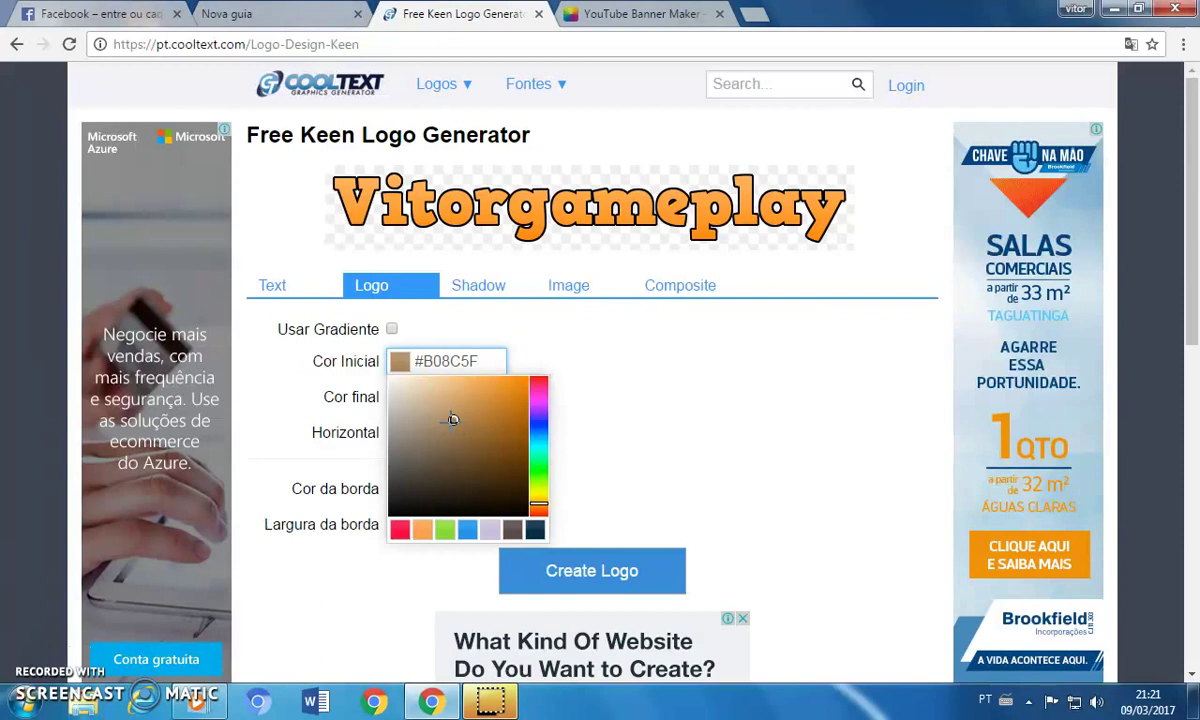
click(575, 336)
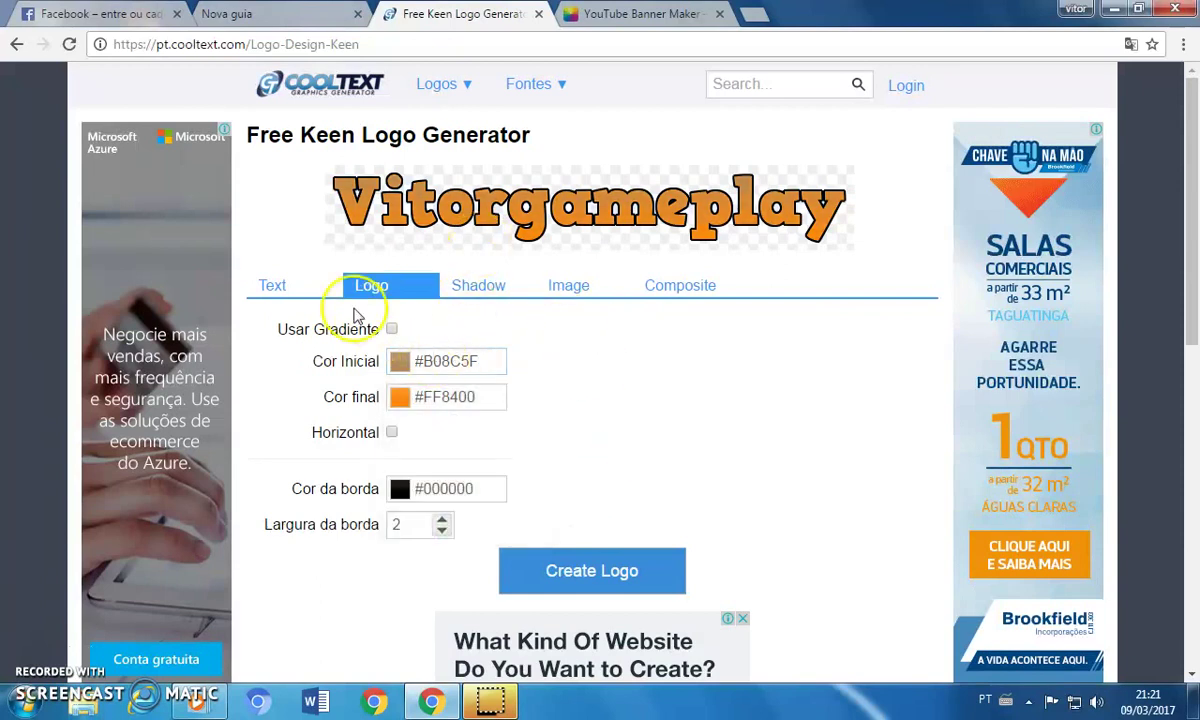
click(640, 576)
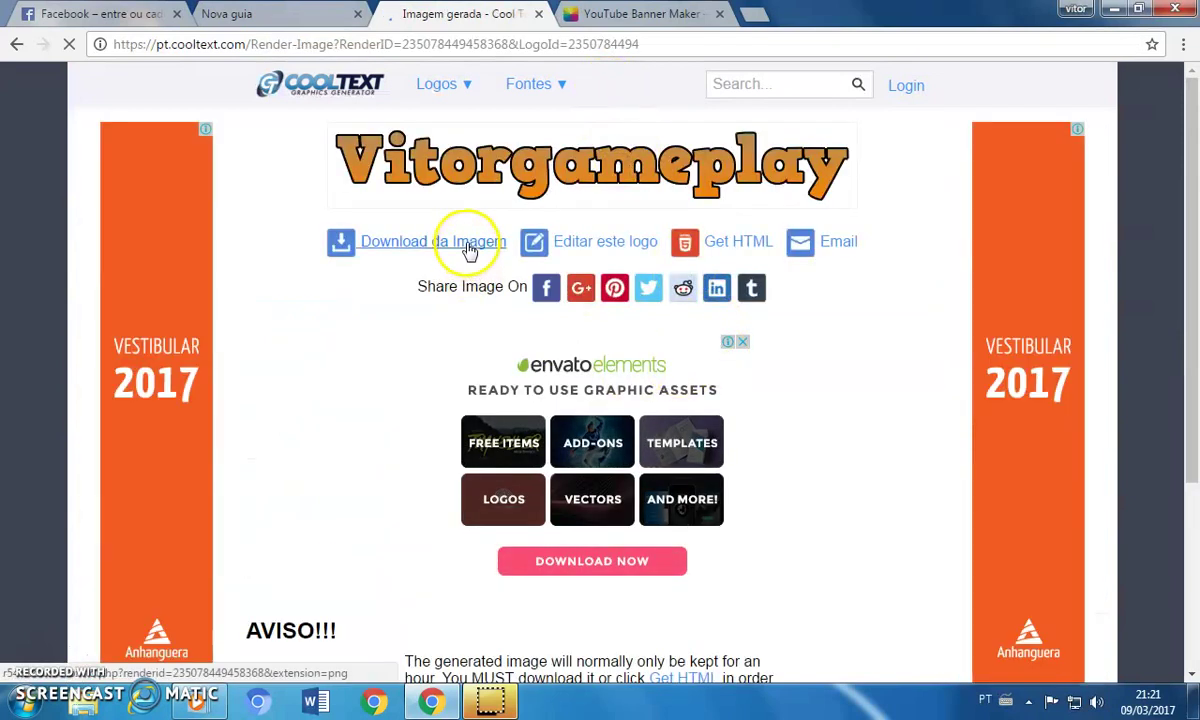
click(469, 248)
click(482, 247)
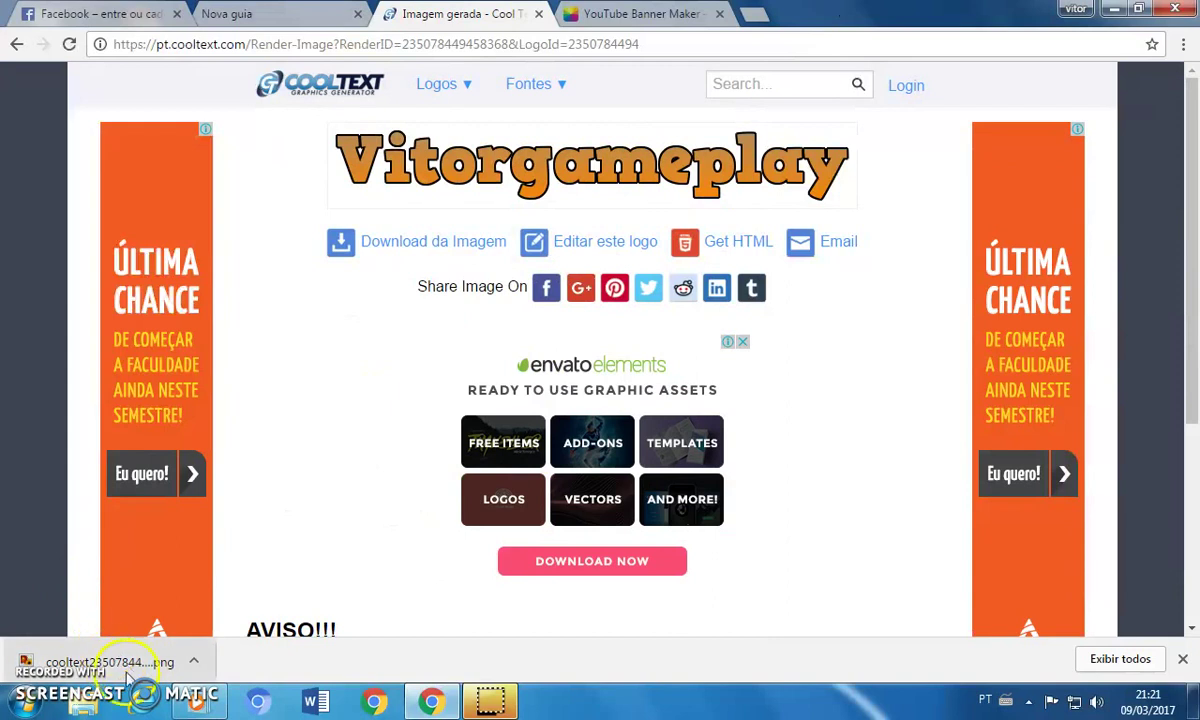
Search Google Images for 'banner gamer' in the blank tab
click(641, 16)
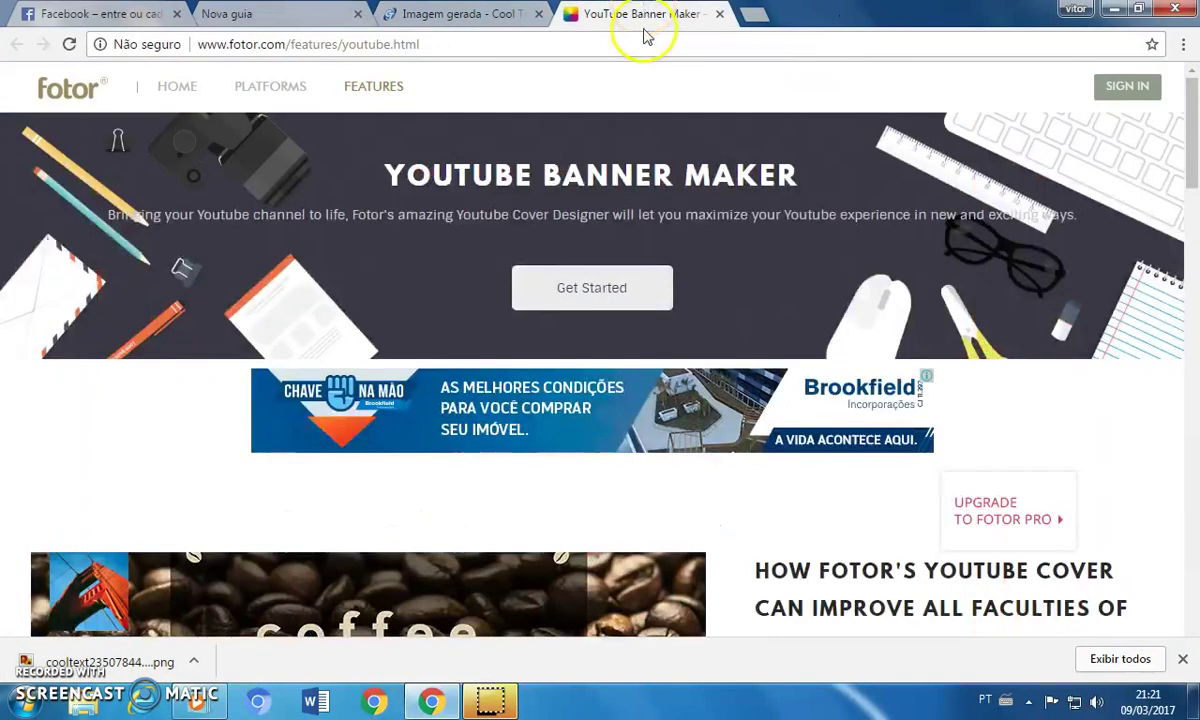
click(290, 14)
click(324, 46)
text(g)
key(Return)
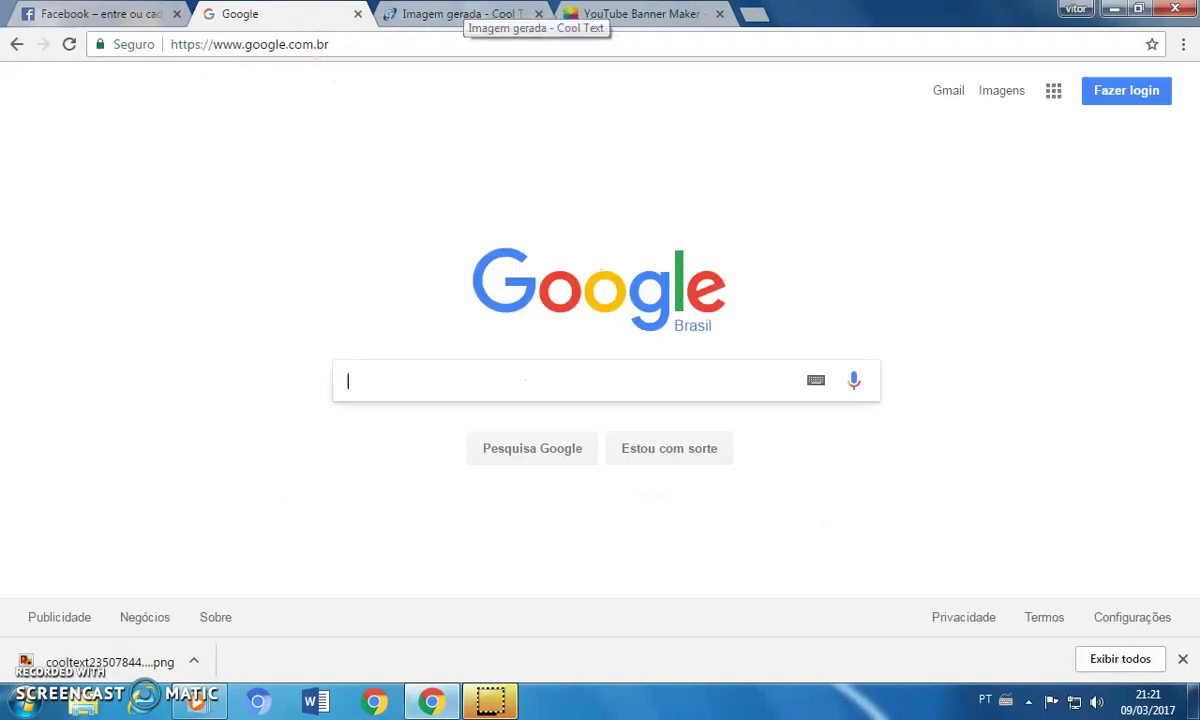
click(1000, 92)
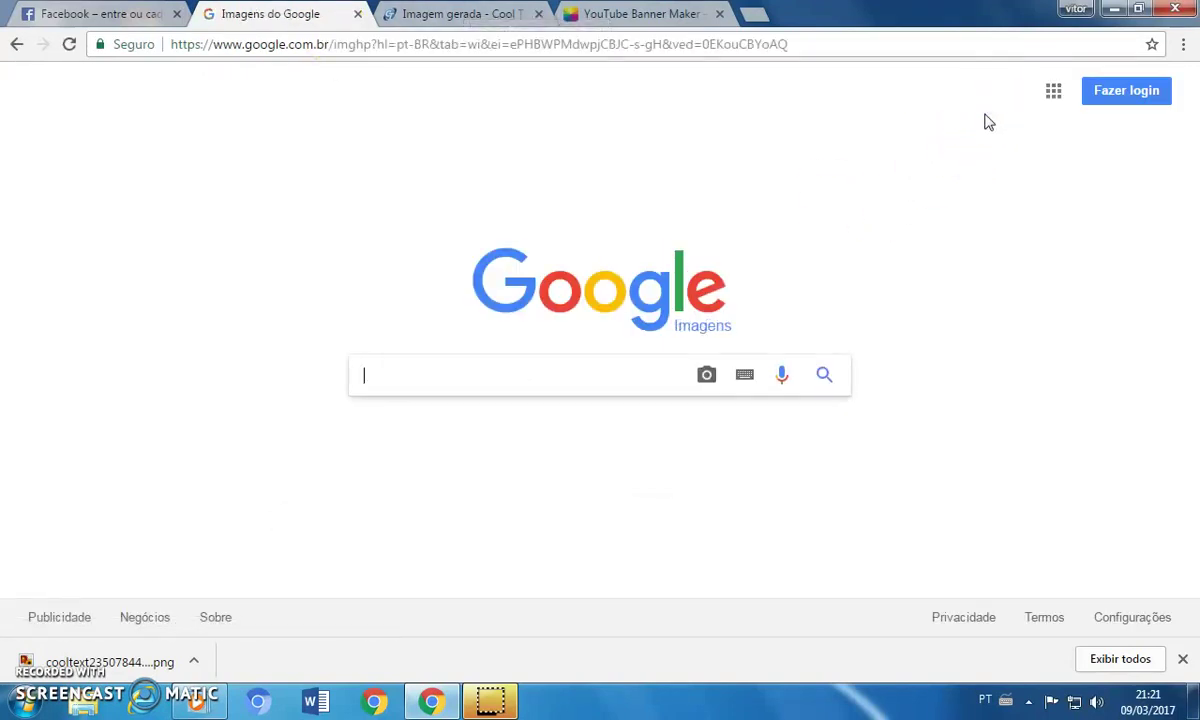
text(banner gamer)
key(Return)
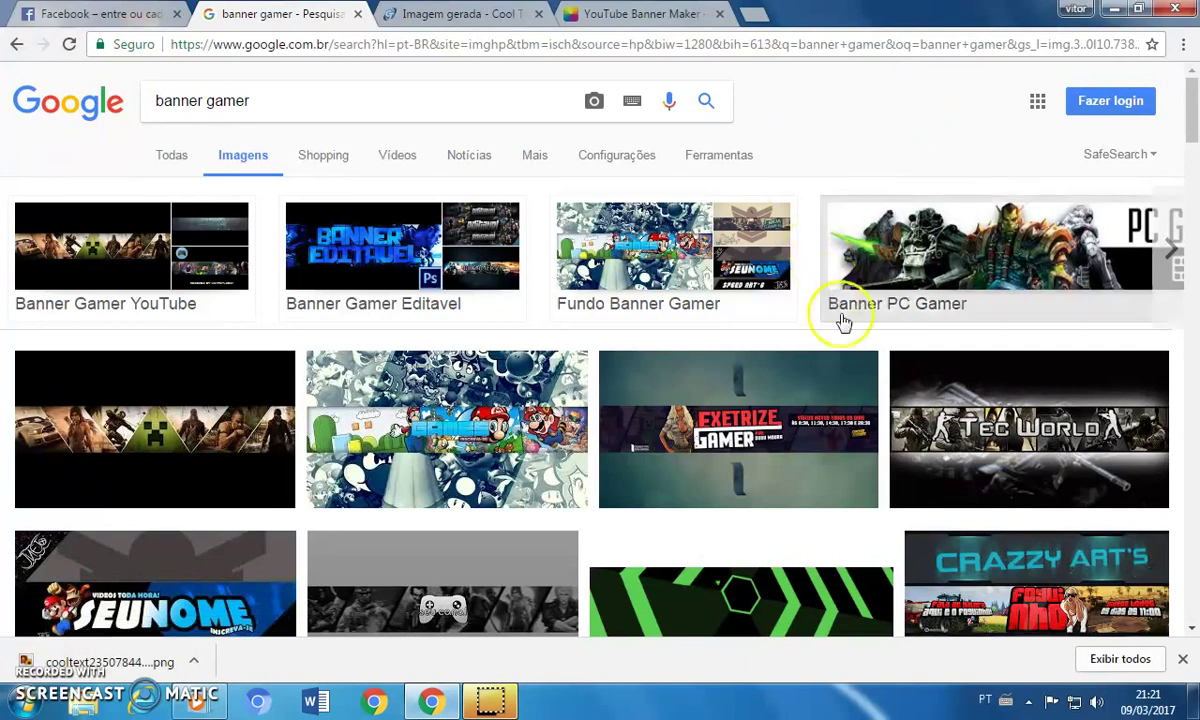
Narrow to Banner Gamer YouTube and save a dark 2560×1440 banner as images.jpg
scroll(1195, 105, down, 1)
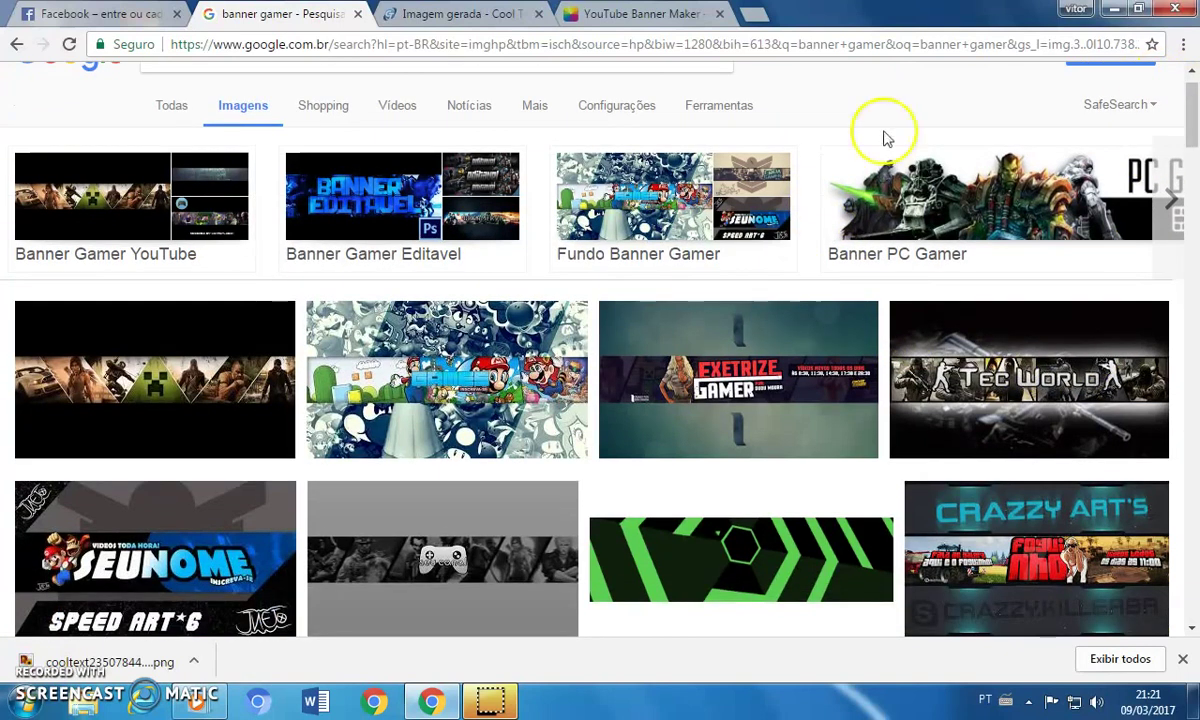
click(200, 210)
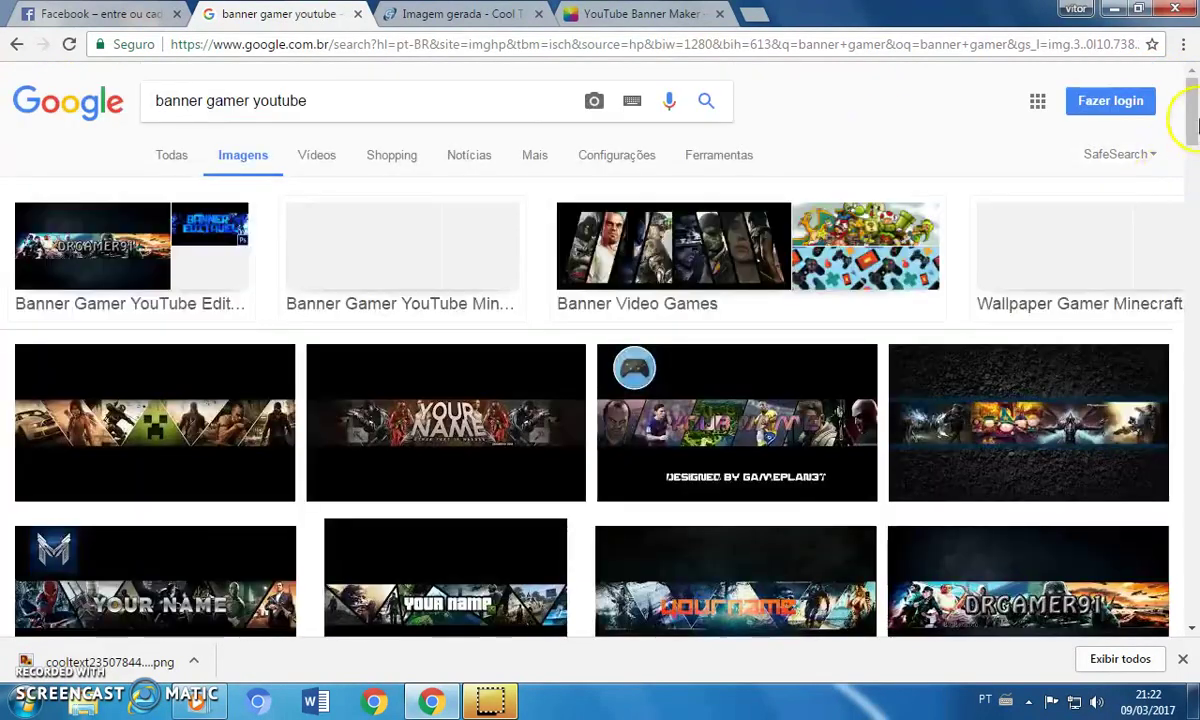
scroll(1195, 120, down, 3)
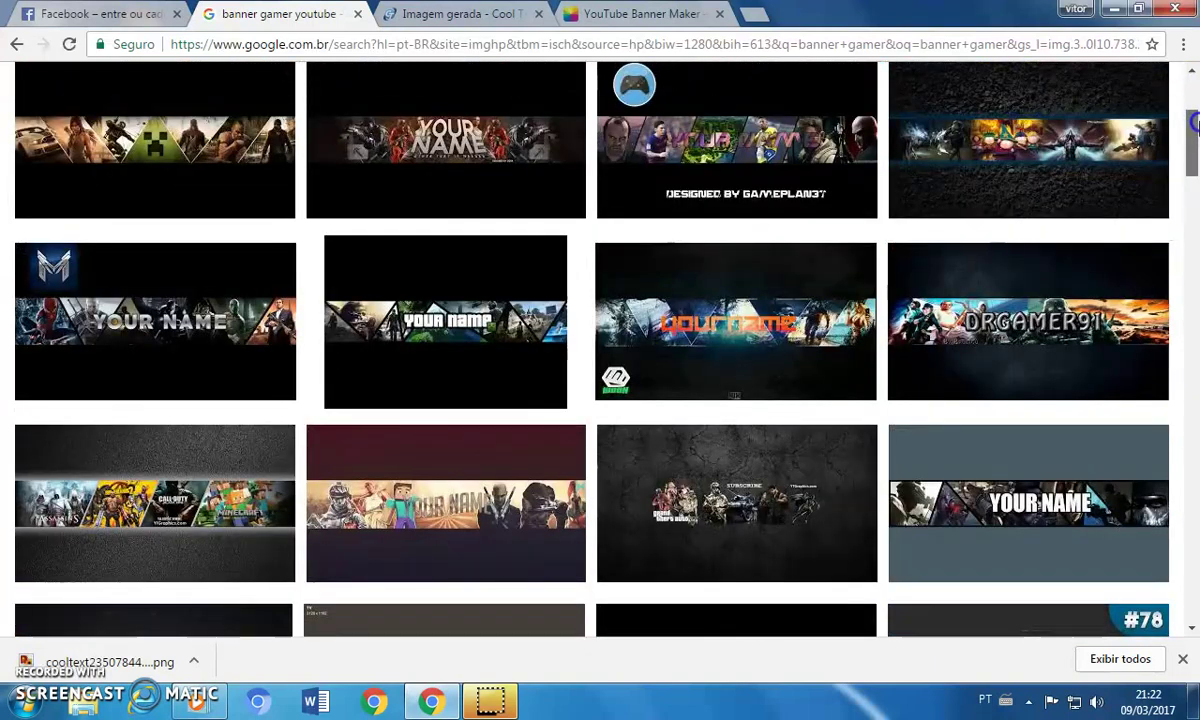
scroll(1195, 125, down, 2)
scroll(1085, 590, down, 1)
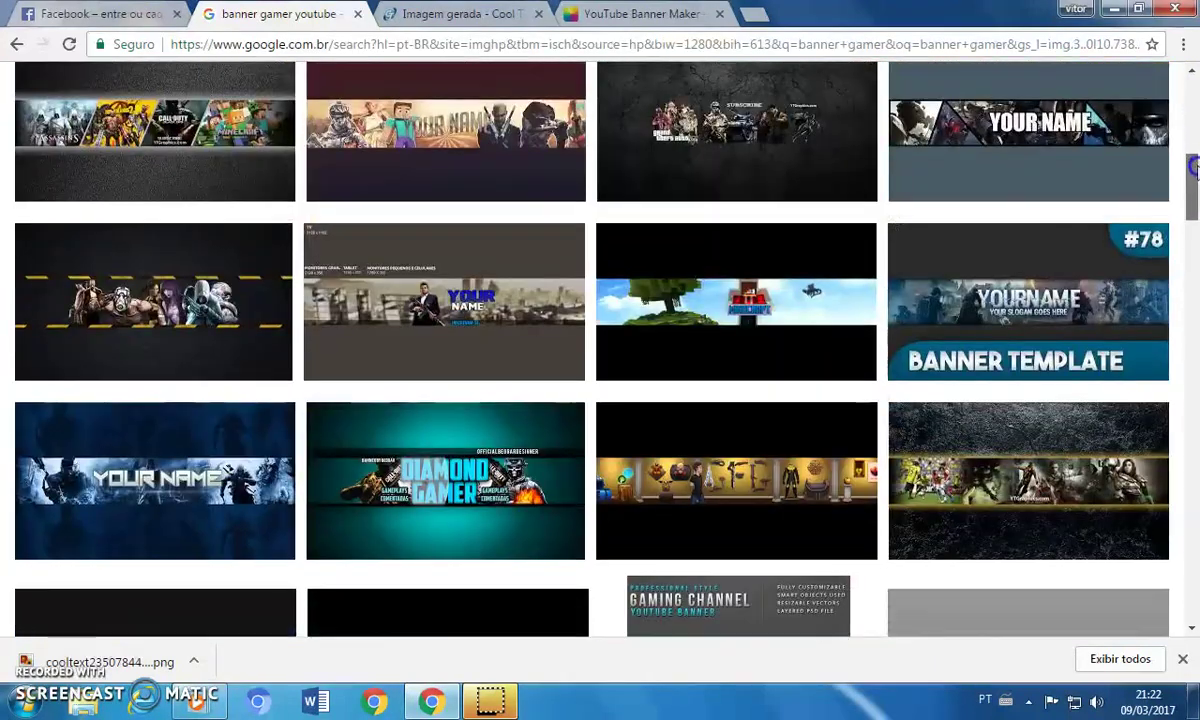
click(990, 468)
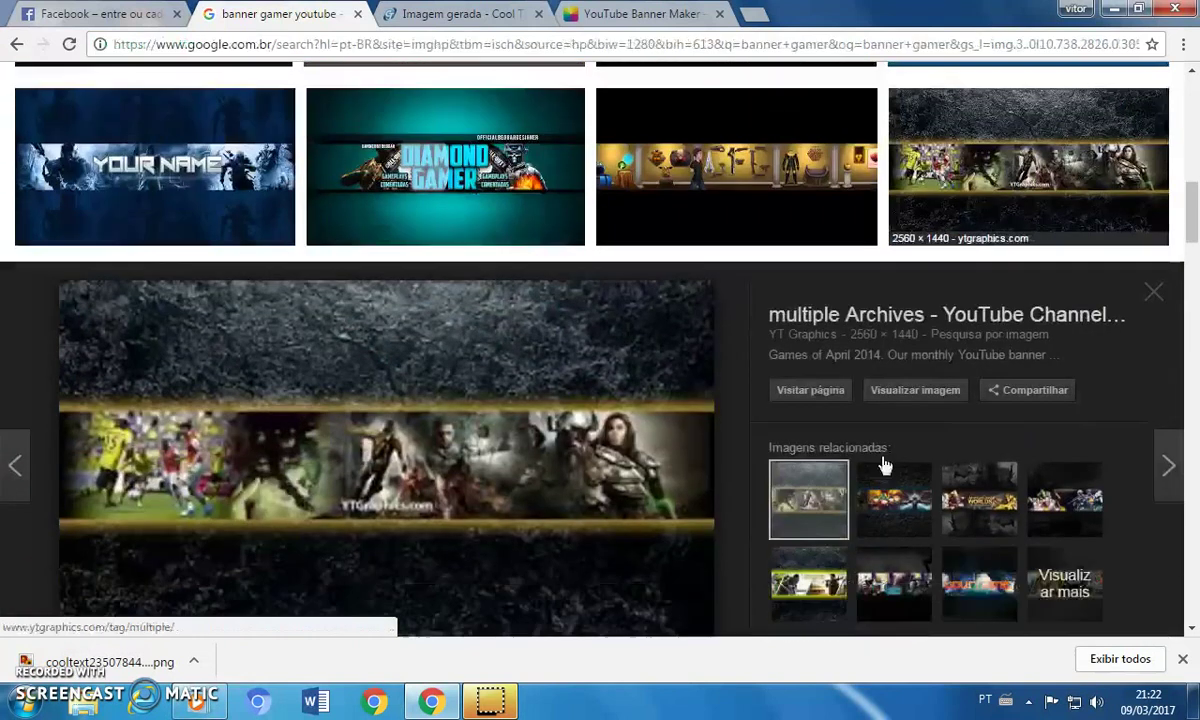
right_click(443, 343)
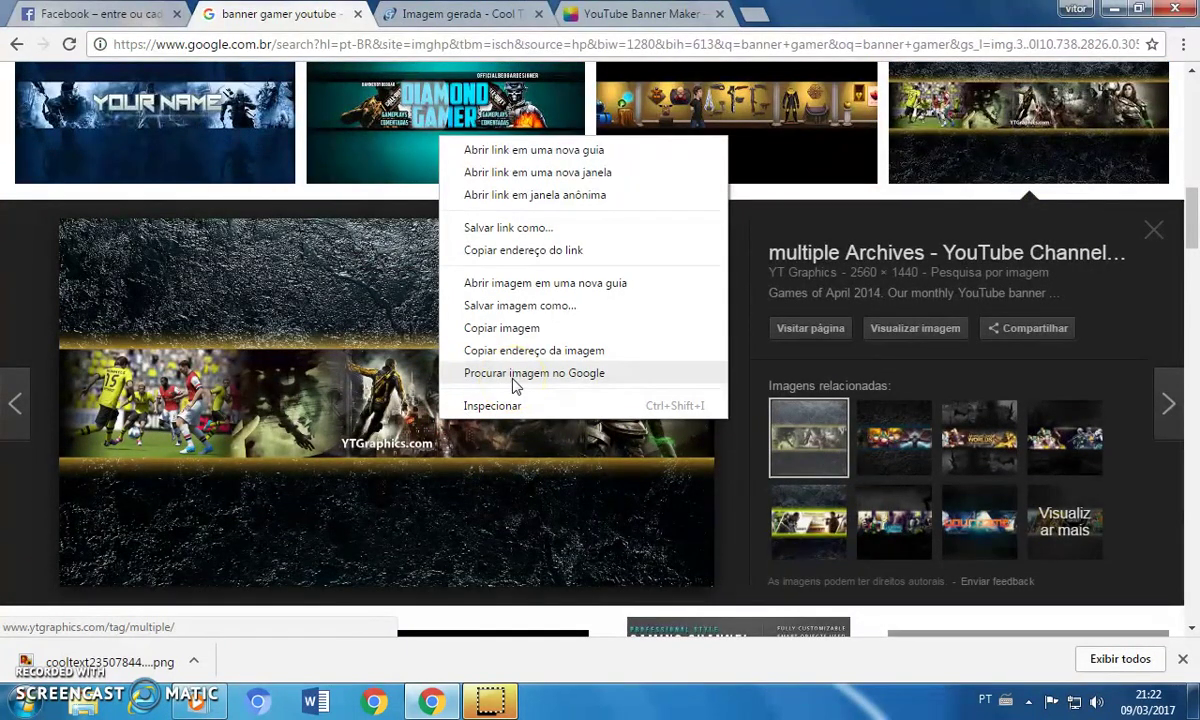
click(516, 305)
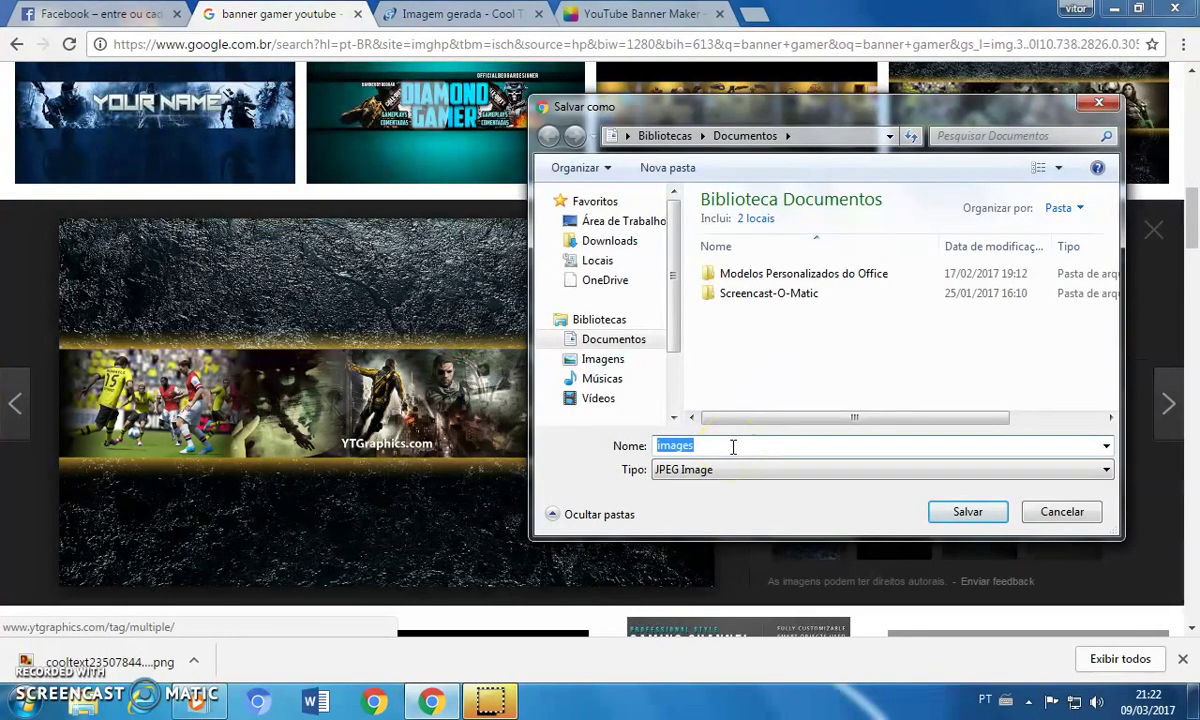
key(Return)
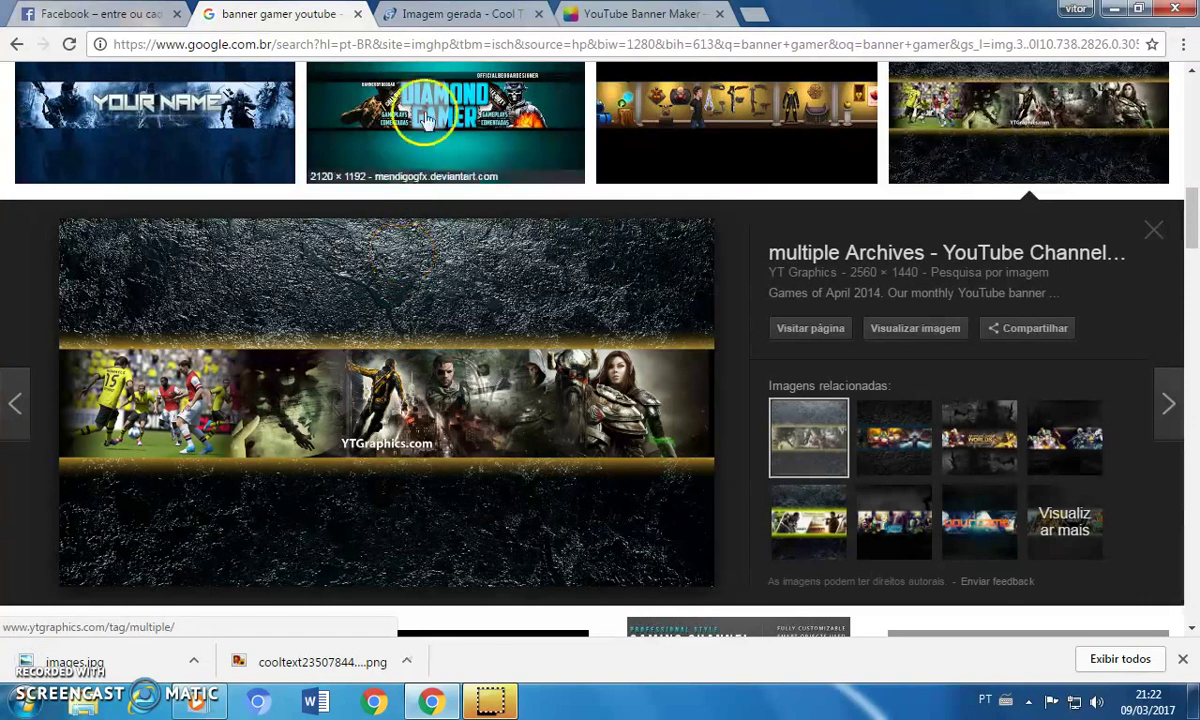
Return to the Fotor tab and open its Design section
click(640, 14)
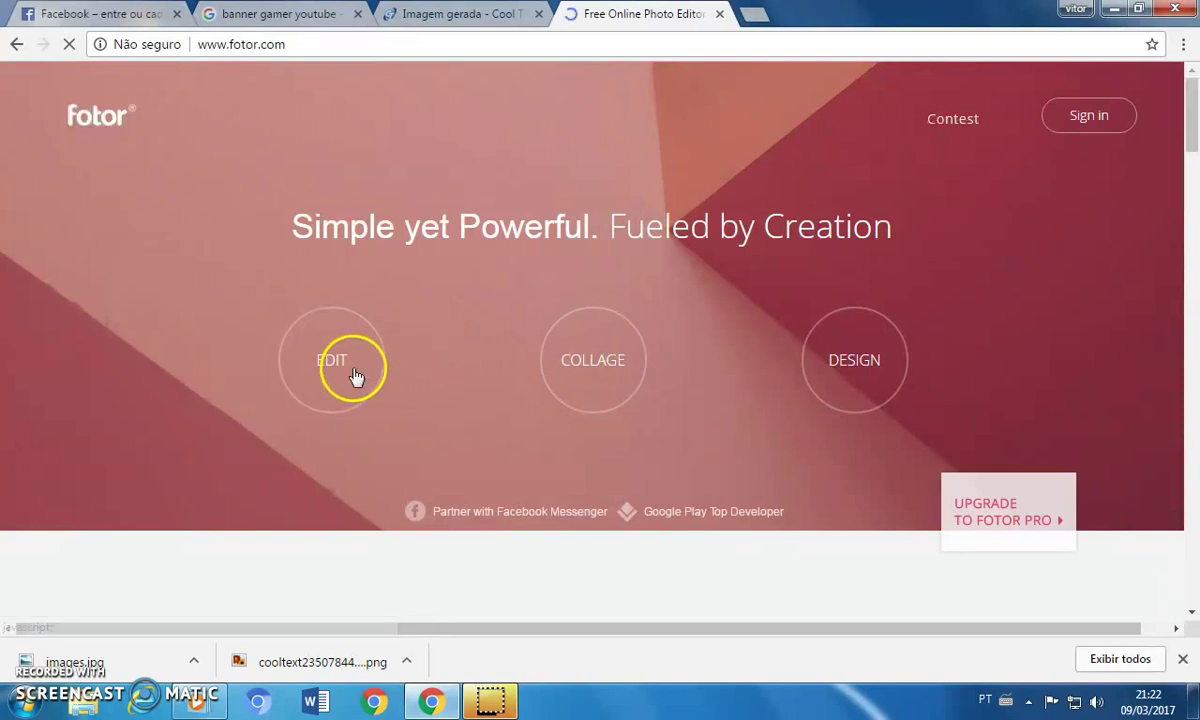
click(873, 362)
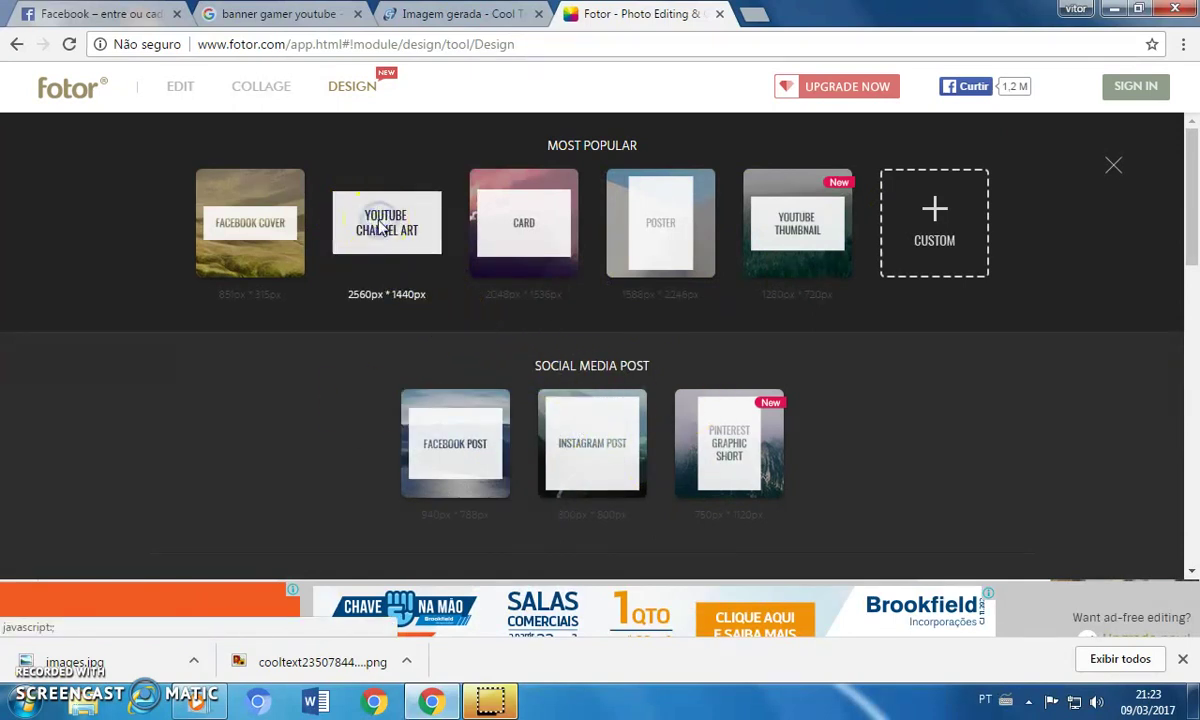
Start a blank 2560×1440 channel art design and import the VITORGAMEPLAY logo from Downloads
click(381, 226)
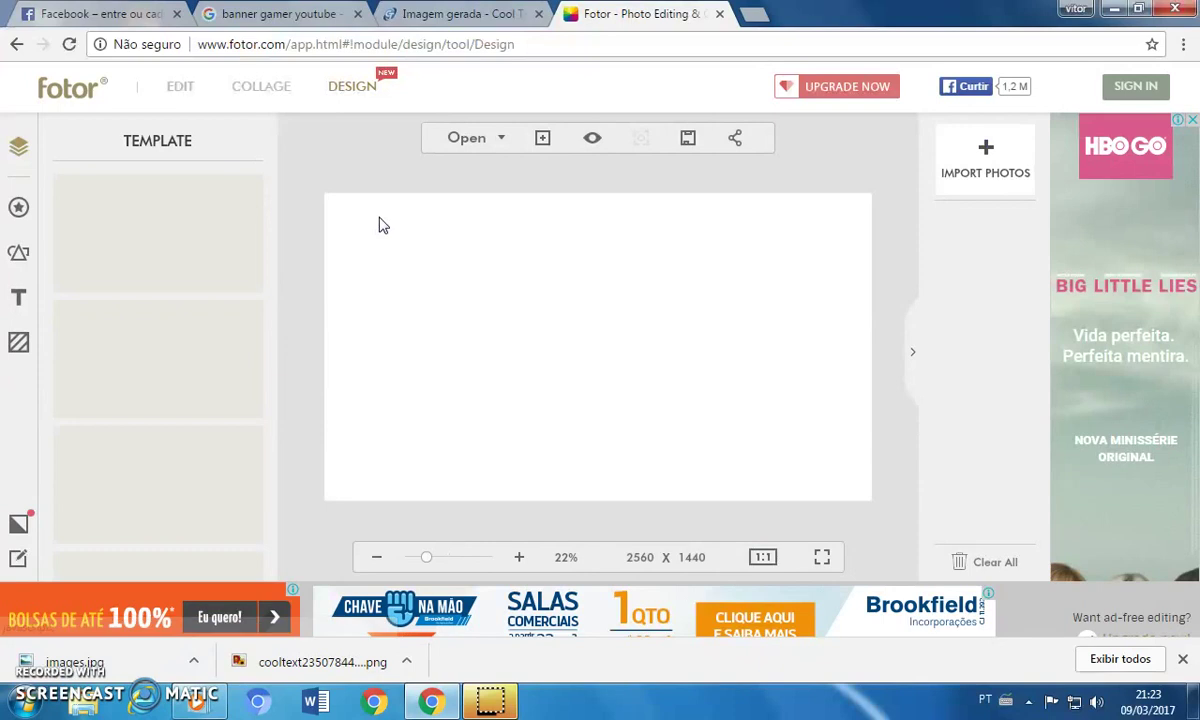
click(1003, 173)
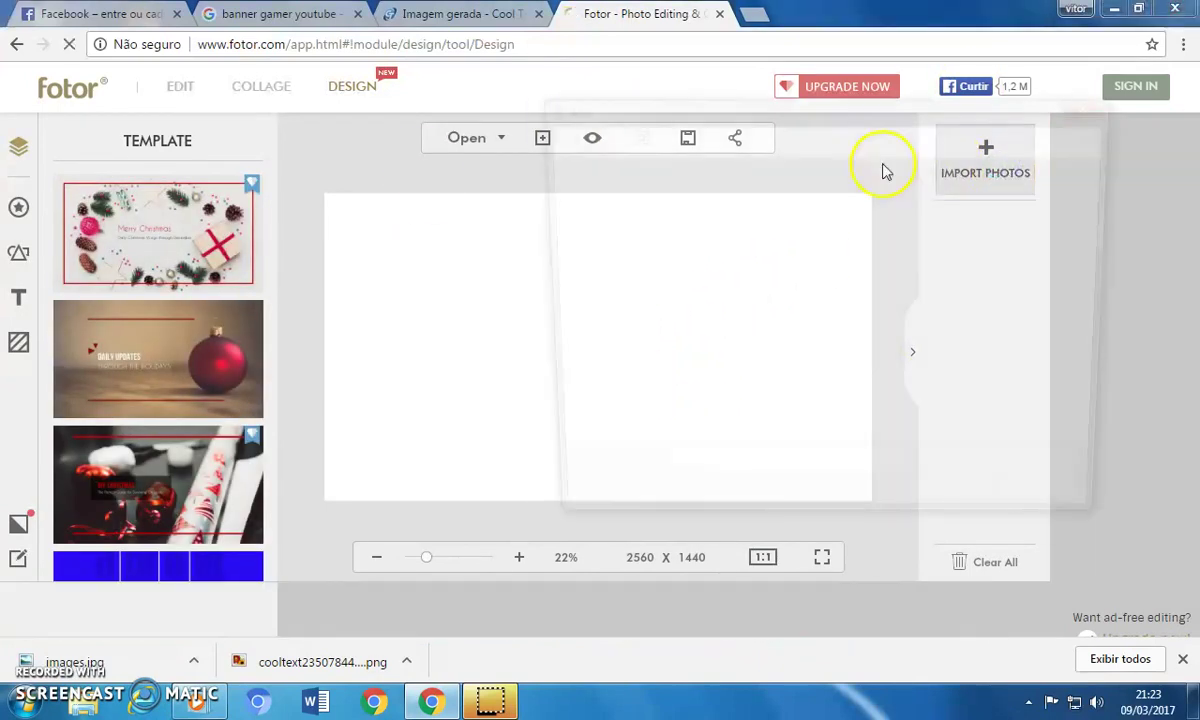
double_click(774, 313)
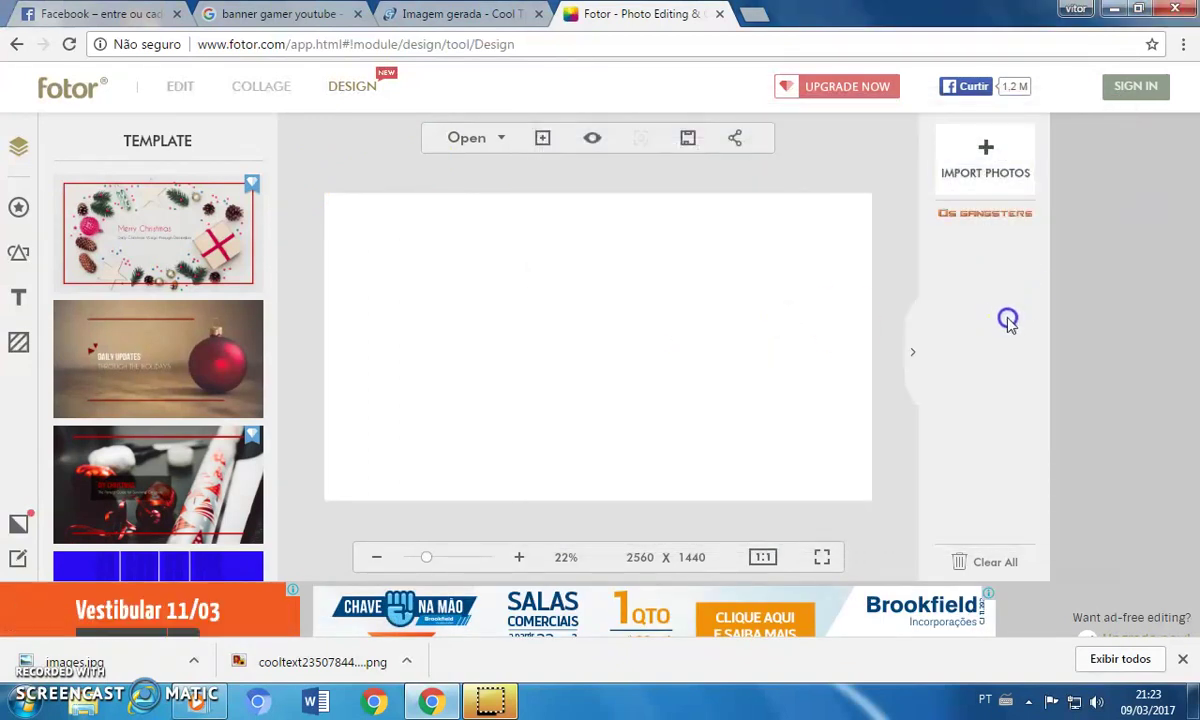
click(1029, 217)
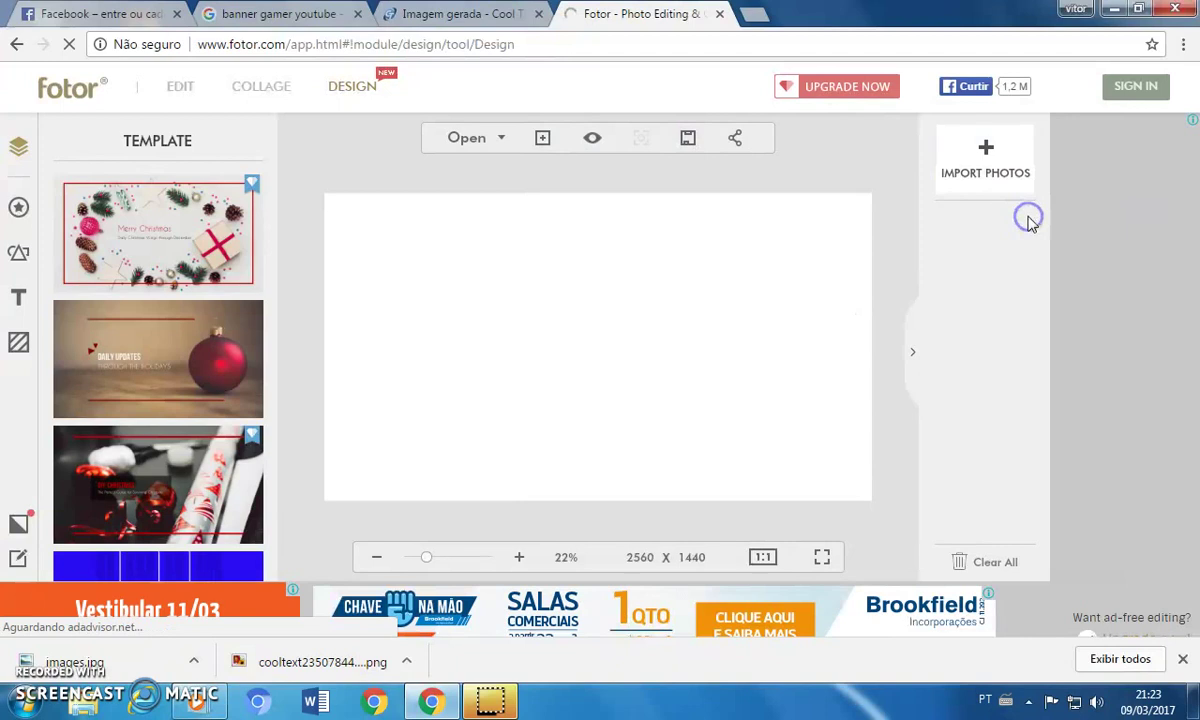
click(986, 175)
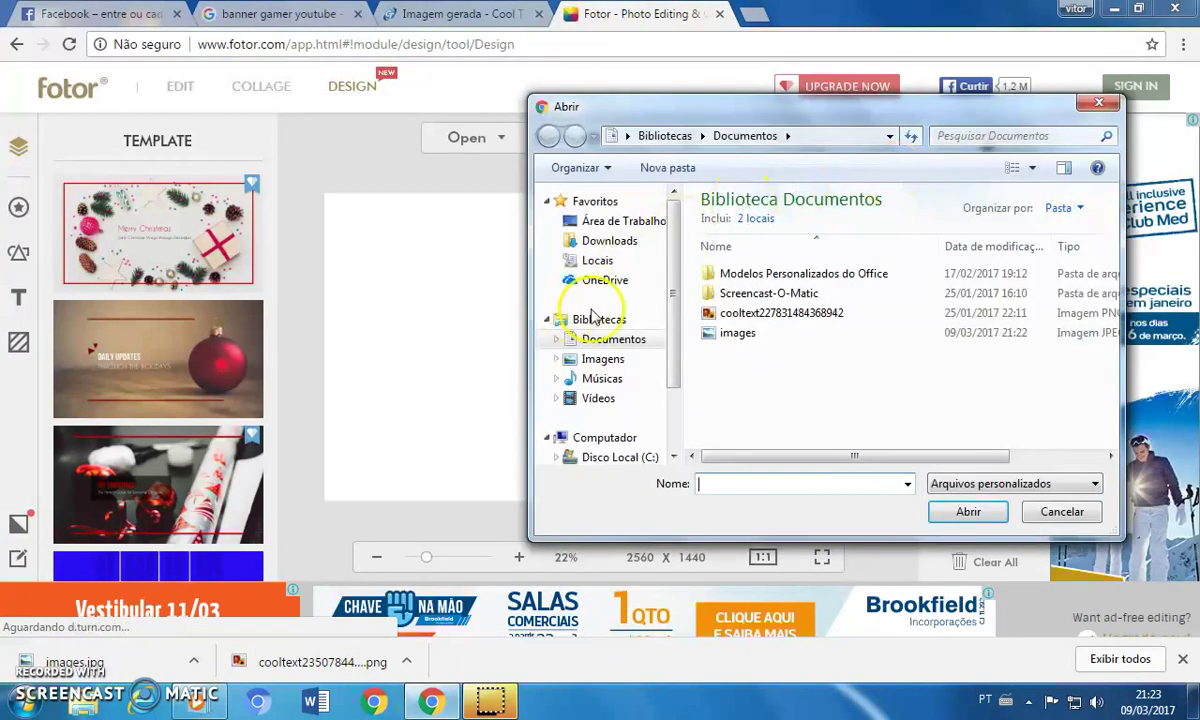
click(610, 243)
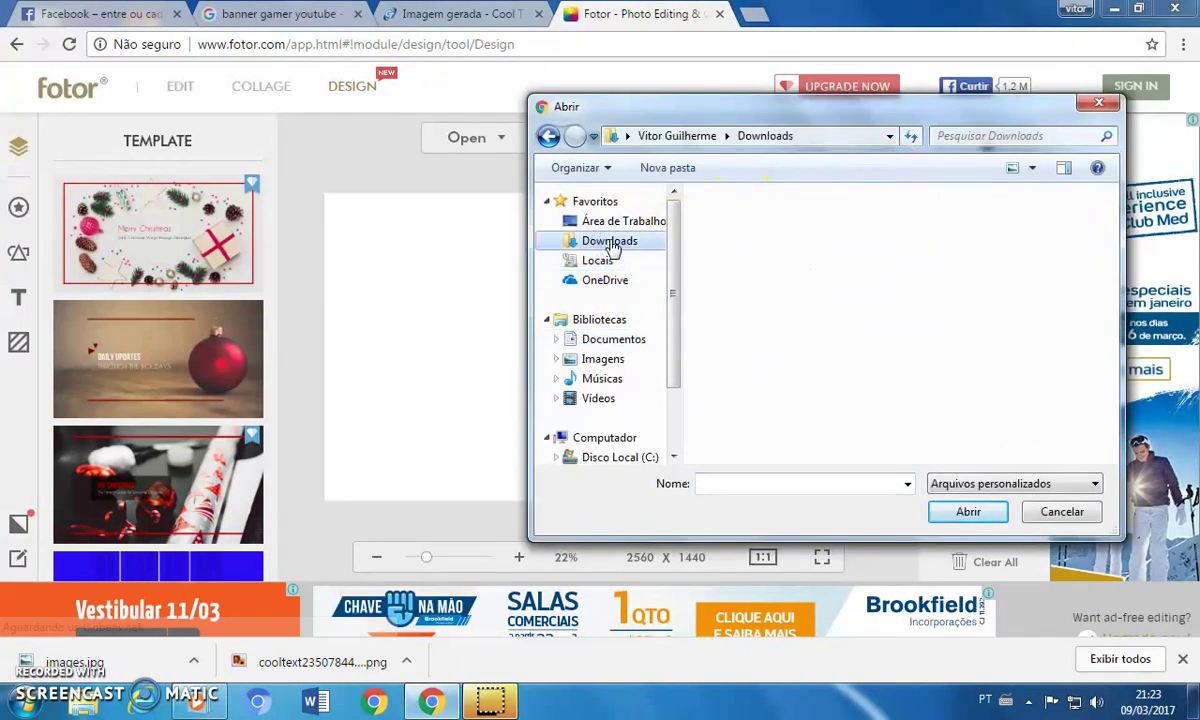
click(735, 300)
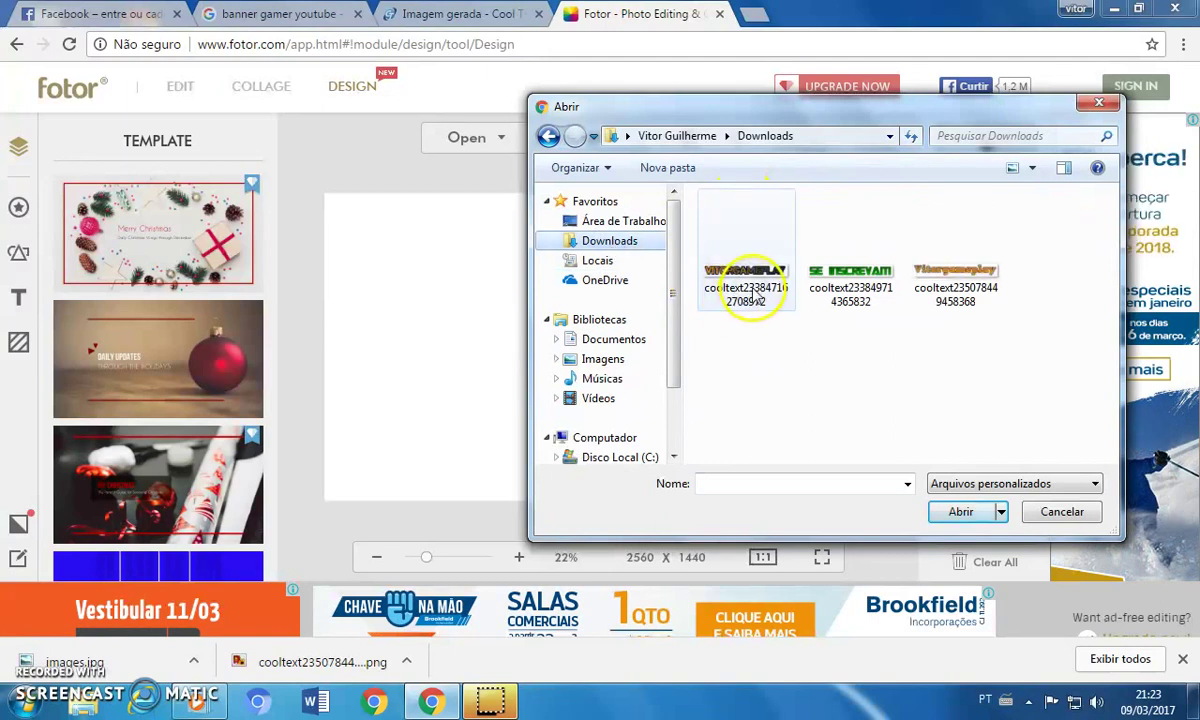
double_click(750, 293)
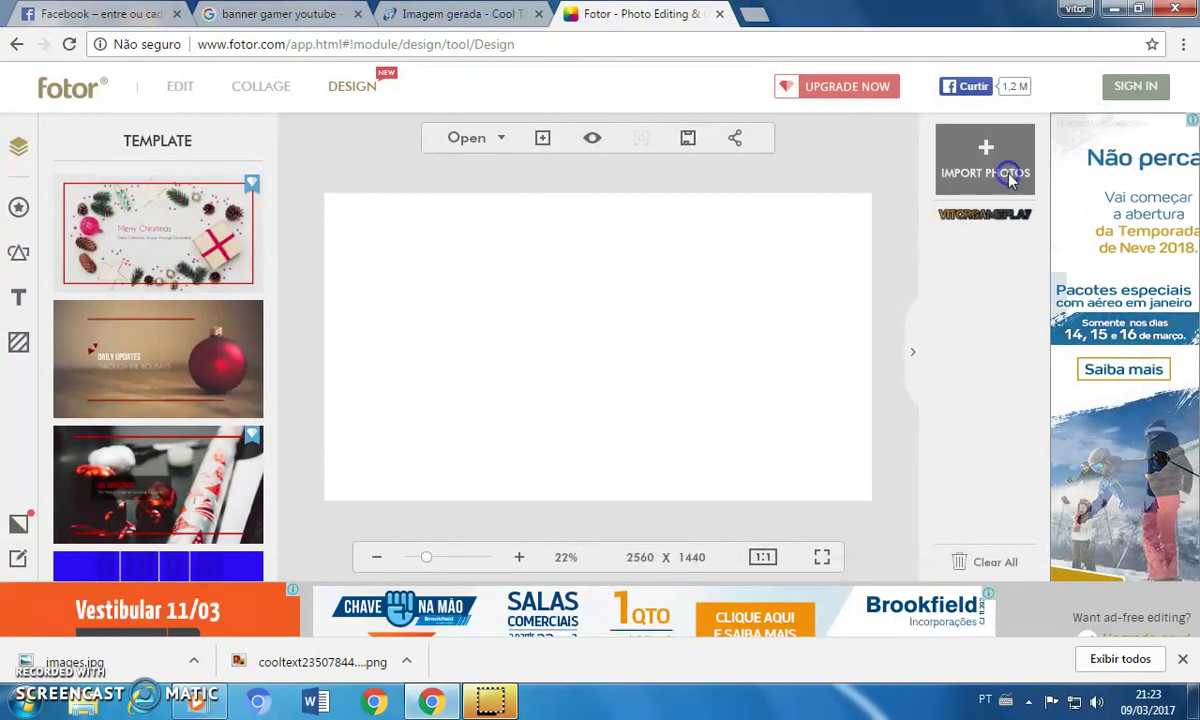
Import the images background photo from the Documents library
click(1010, 177)
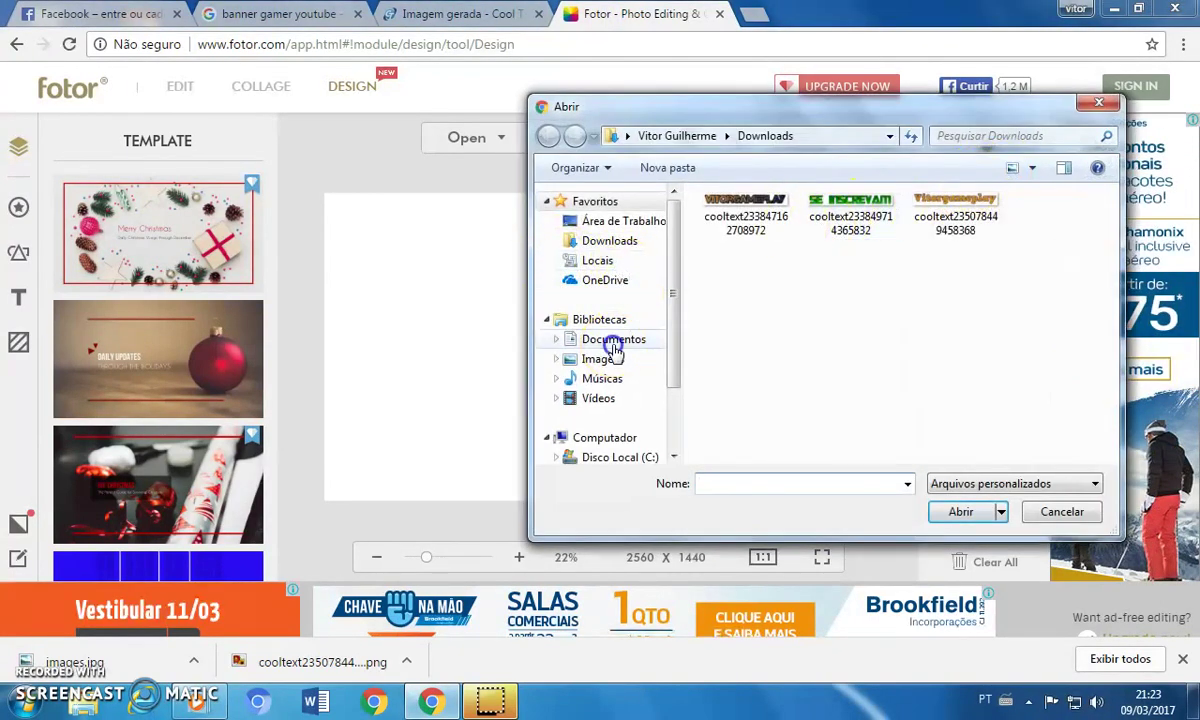
click(613, 342)
click(738, 335)
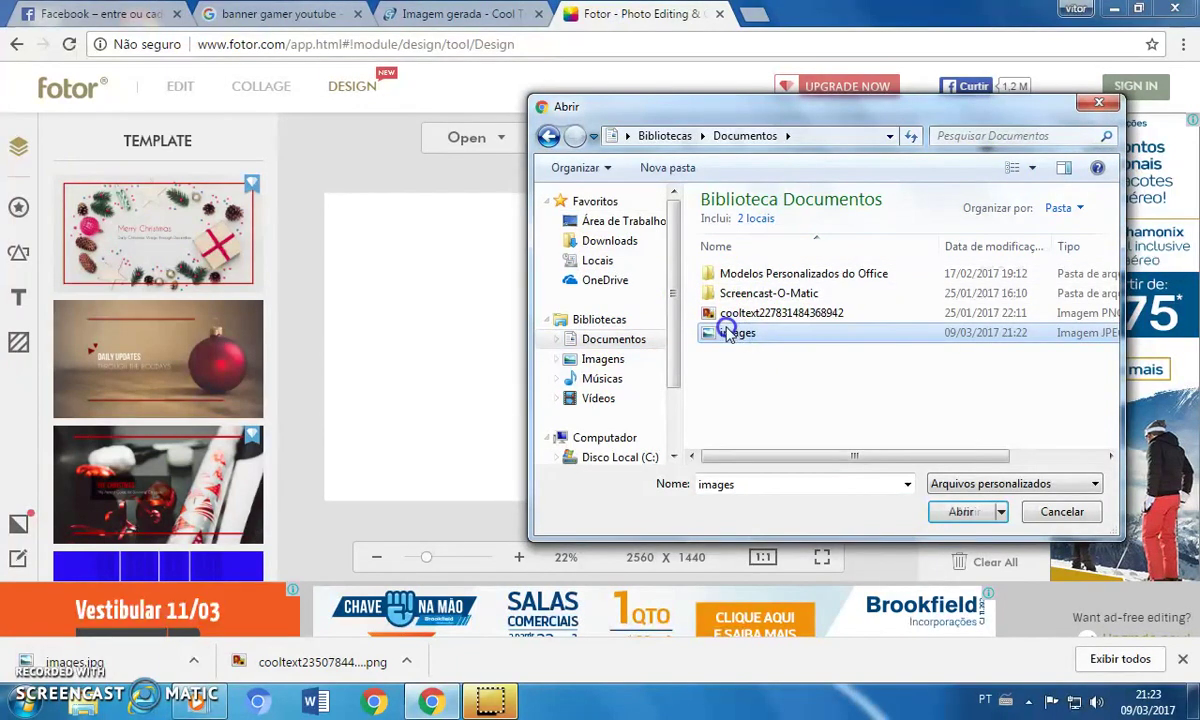
click(727, 333)
Stretch the dark gamer background to fill the canvas and drop the logo over its centre
double_click(800, 336)
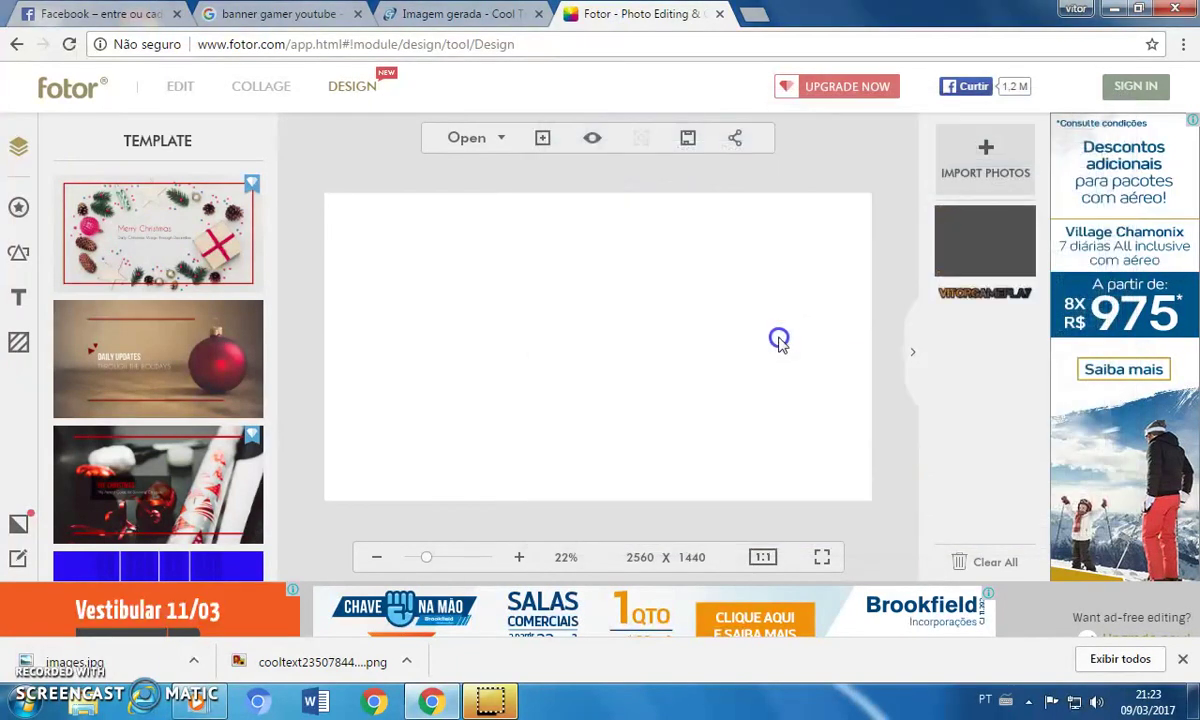
drag(970, 235, 597, 331)
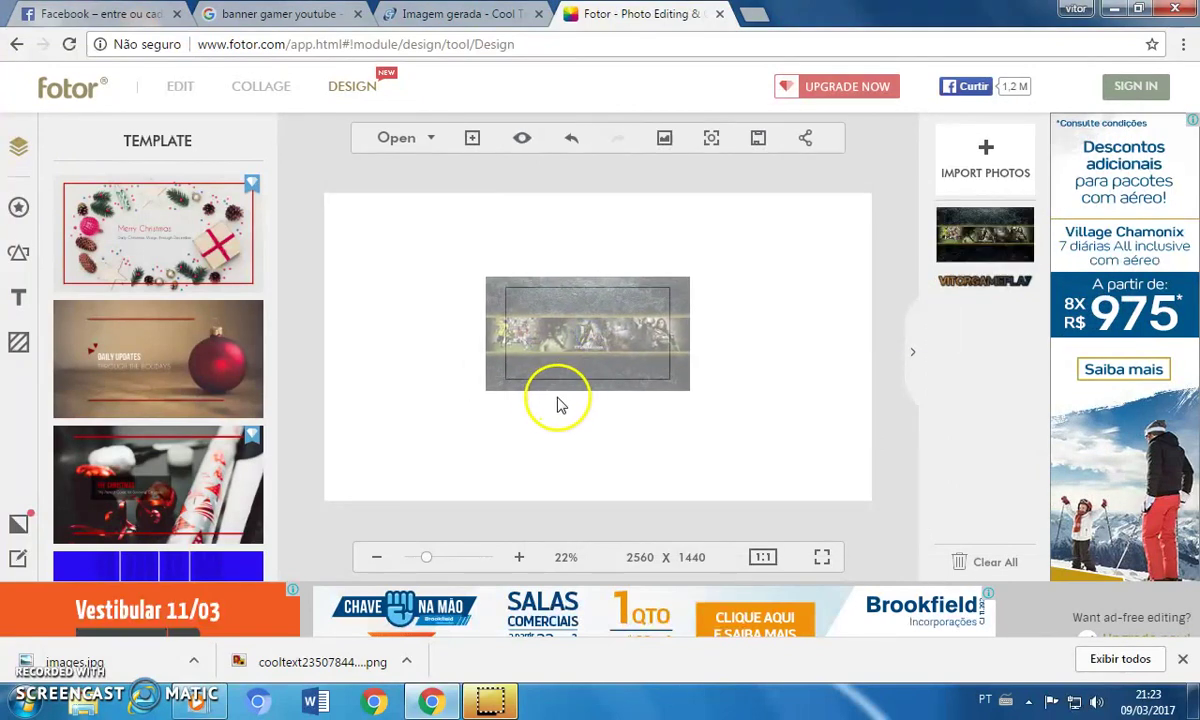
drag(425, 450, 341, 512)
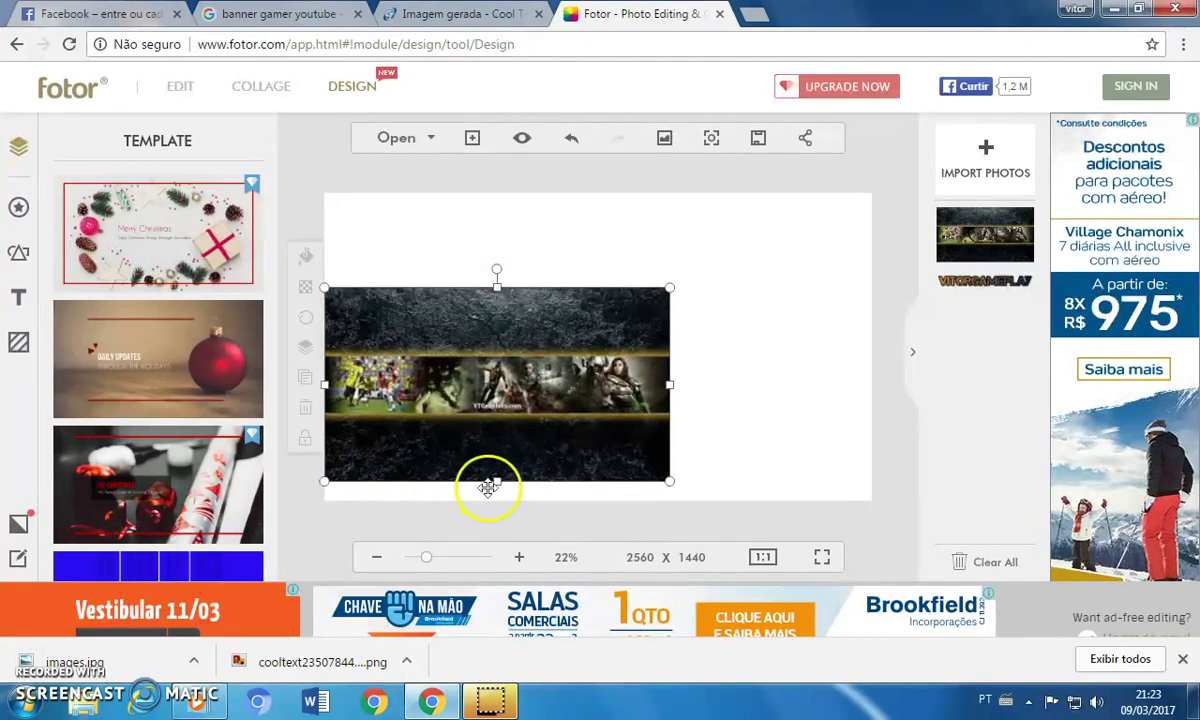
drag(498, 479, 496, 500)
click(650, 378)
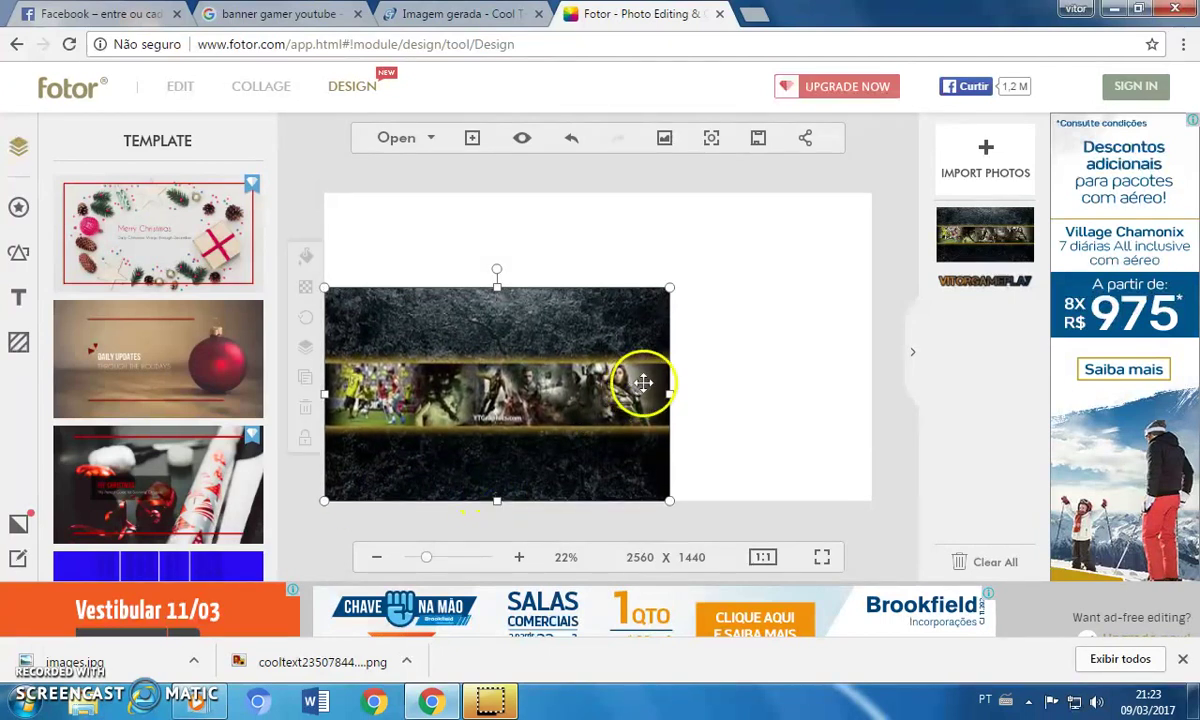
mouse_move(669, 291)
mouse_down()
mouse_move(870, 247)
mouse_move(857, 265)
mouse_move(838, 237)
mouse_up()
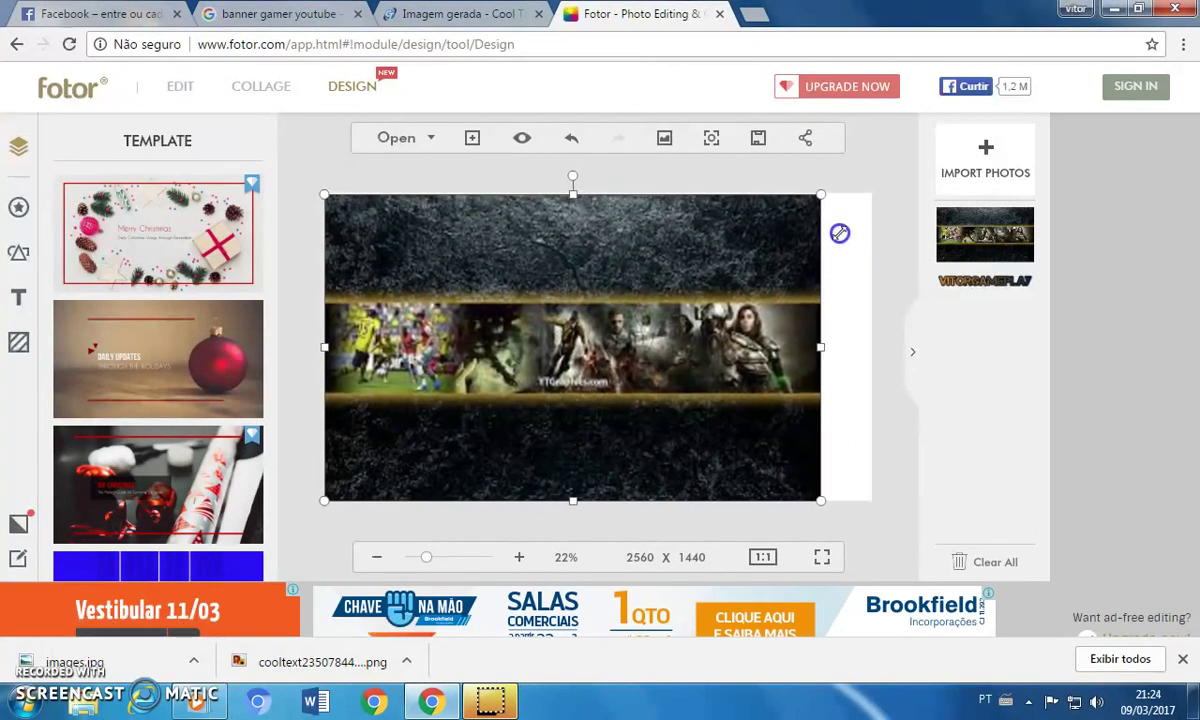
mouse_move(821, 348)
mouse_down()
mouse_move(880, 348)
mouse_move(867, 351)
mouse_up()
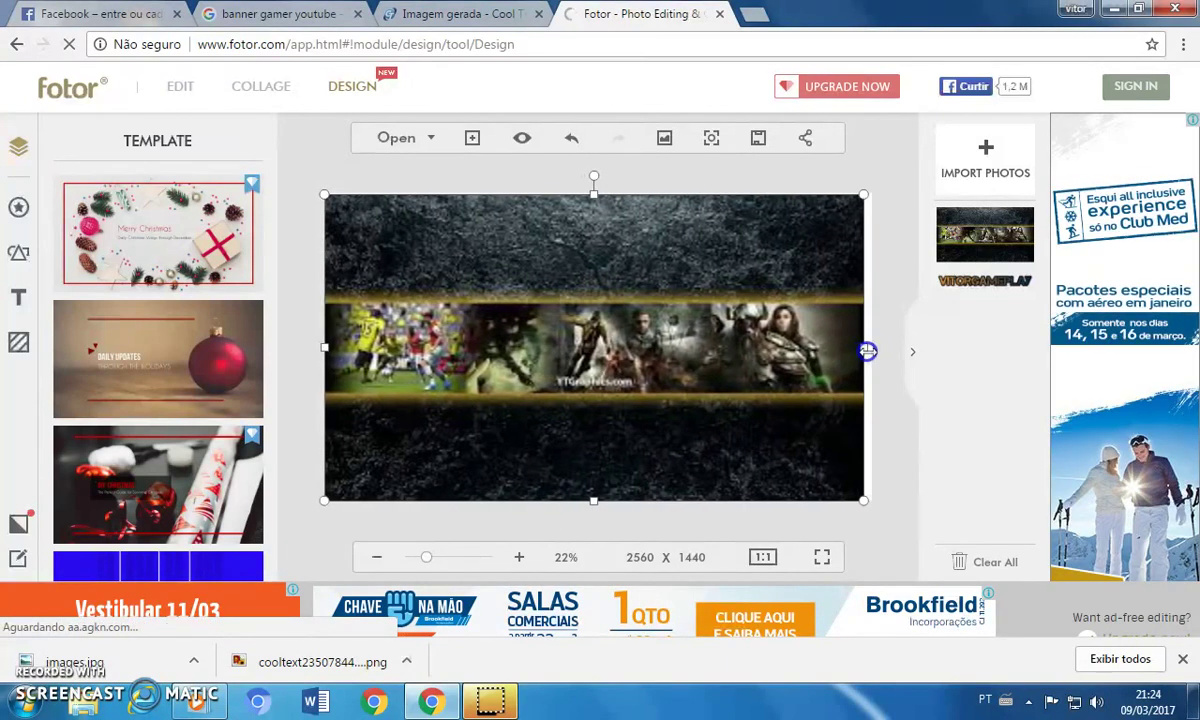
drag(969, 278, 600, 343)
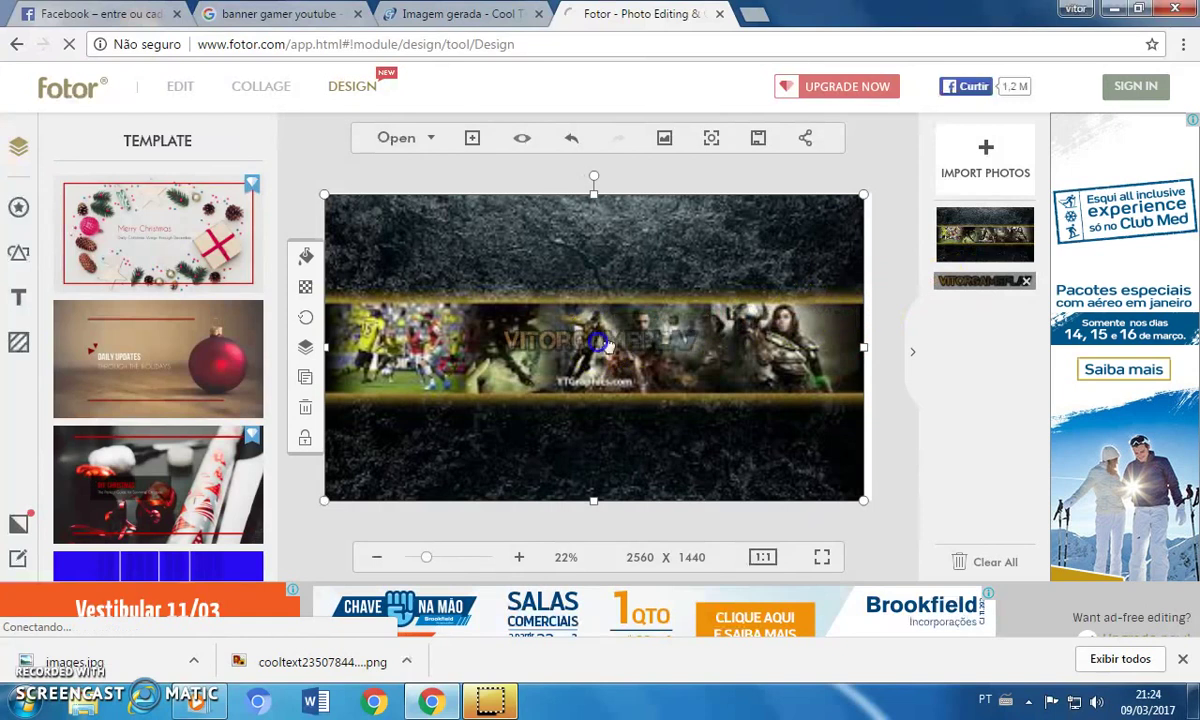
Enlarge the VITORGAMEPLAY logo and centre it on the banner's middle strip
click(528, 356)
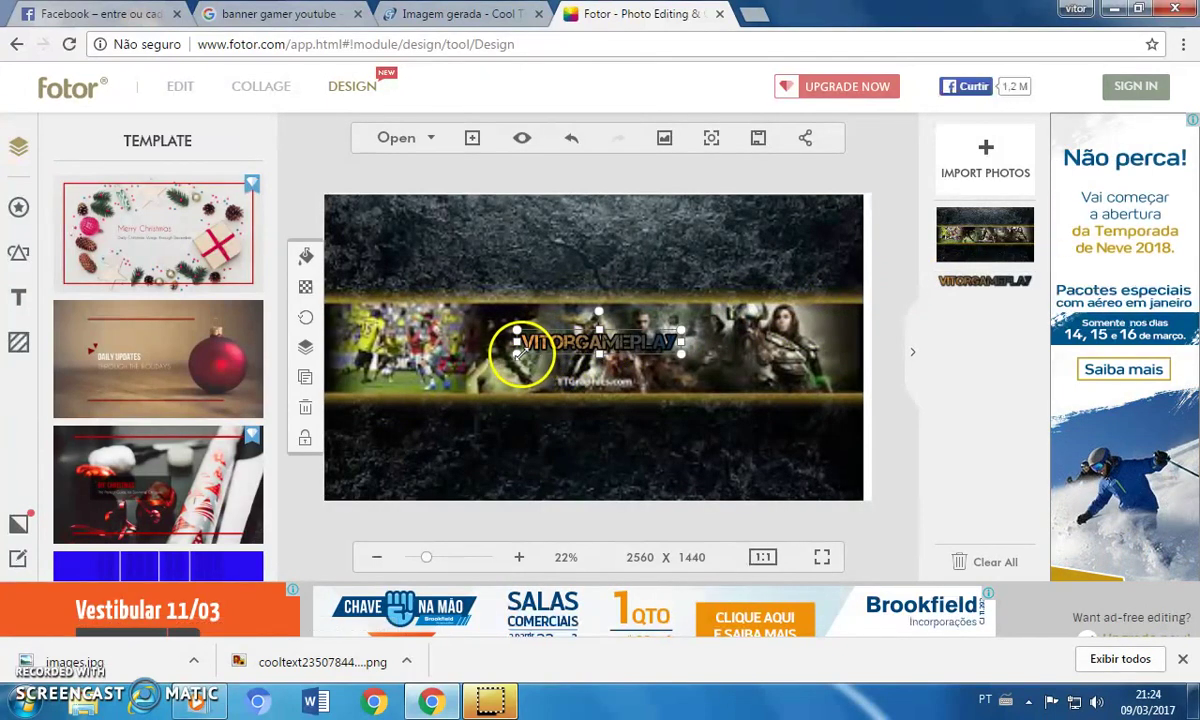
drag(447, 376, 420, 380)
mouse_move(550, 344)
mouse_down()
mouse_move(731, 361)
mouse_move(631, 342)
mouse_up()
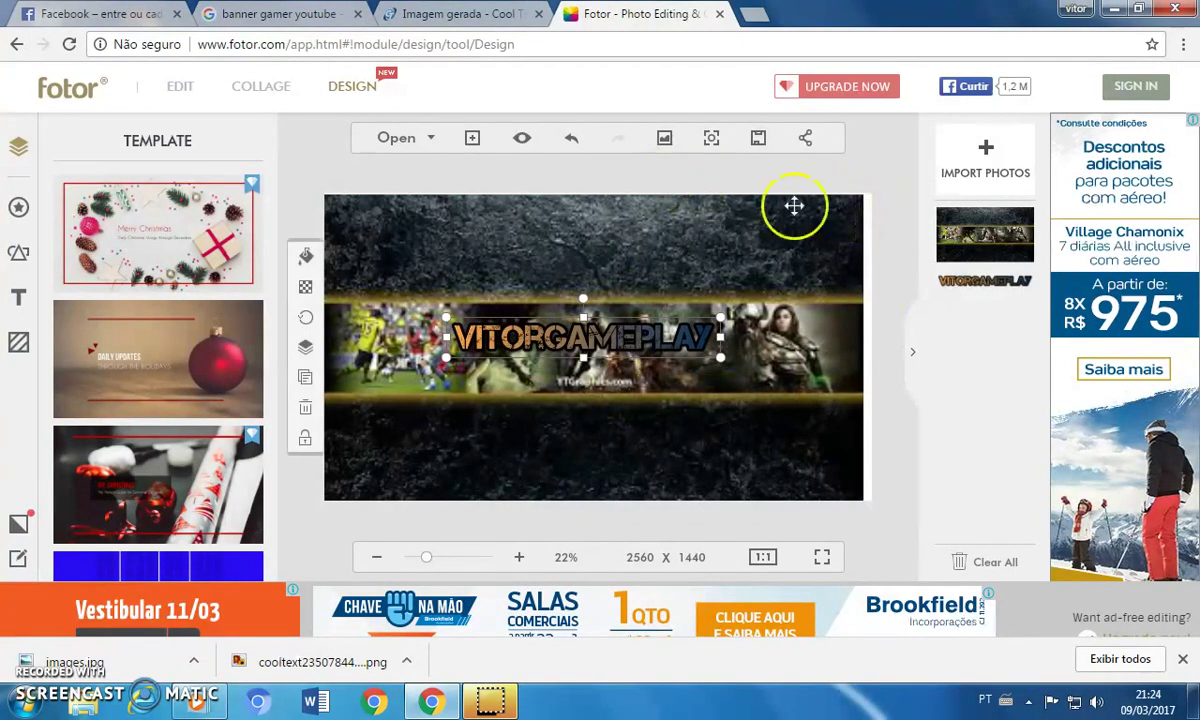
Save the banner to the computer as the JPG 'FotorCreated' and open a new tab
click(758, 142)
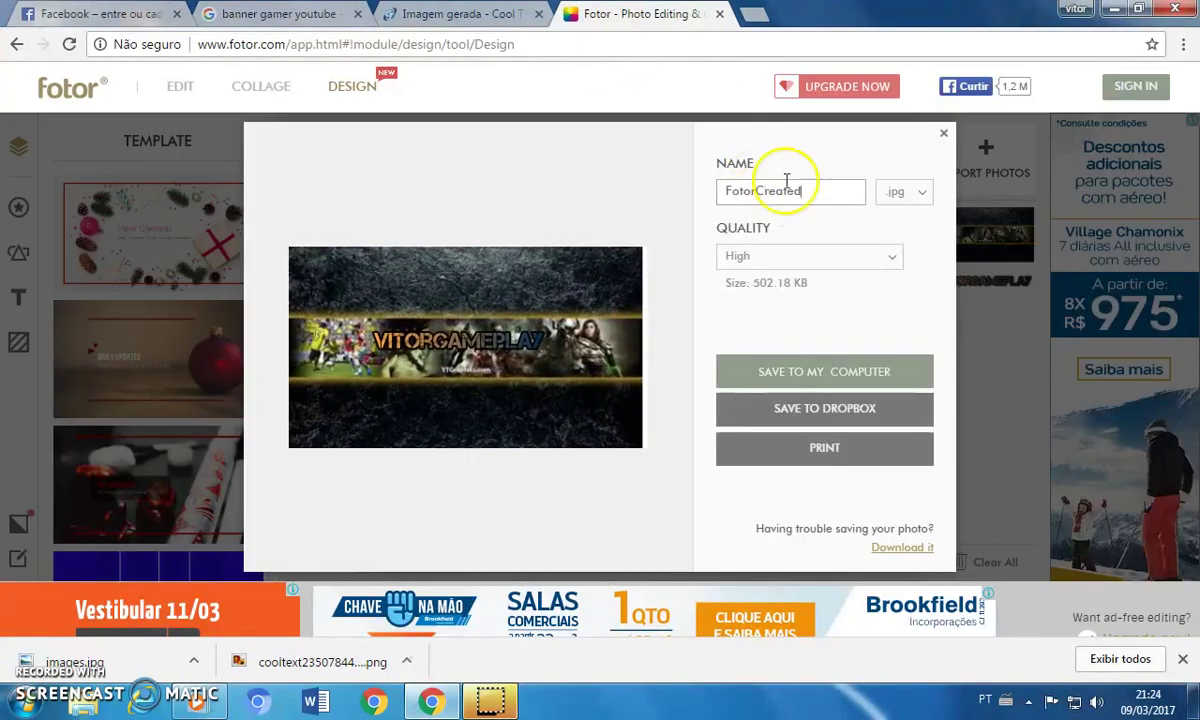
click(843, 366)
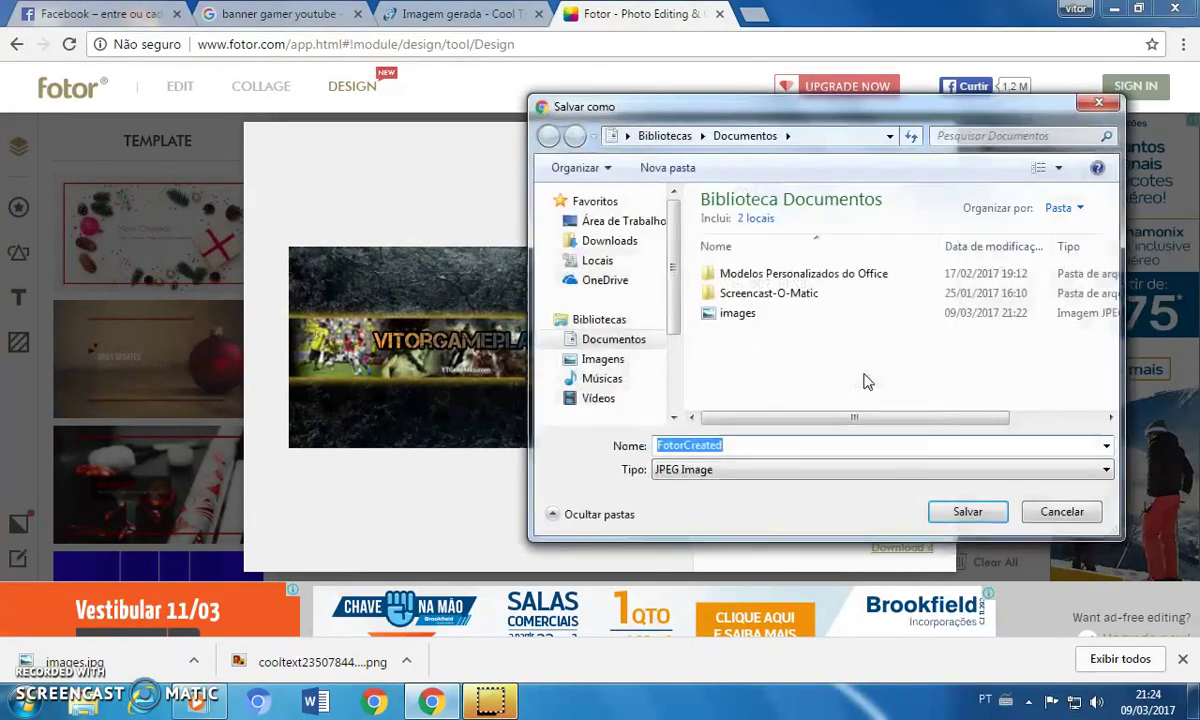
click(770, 446)
key(Return)
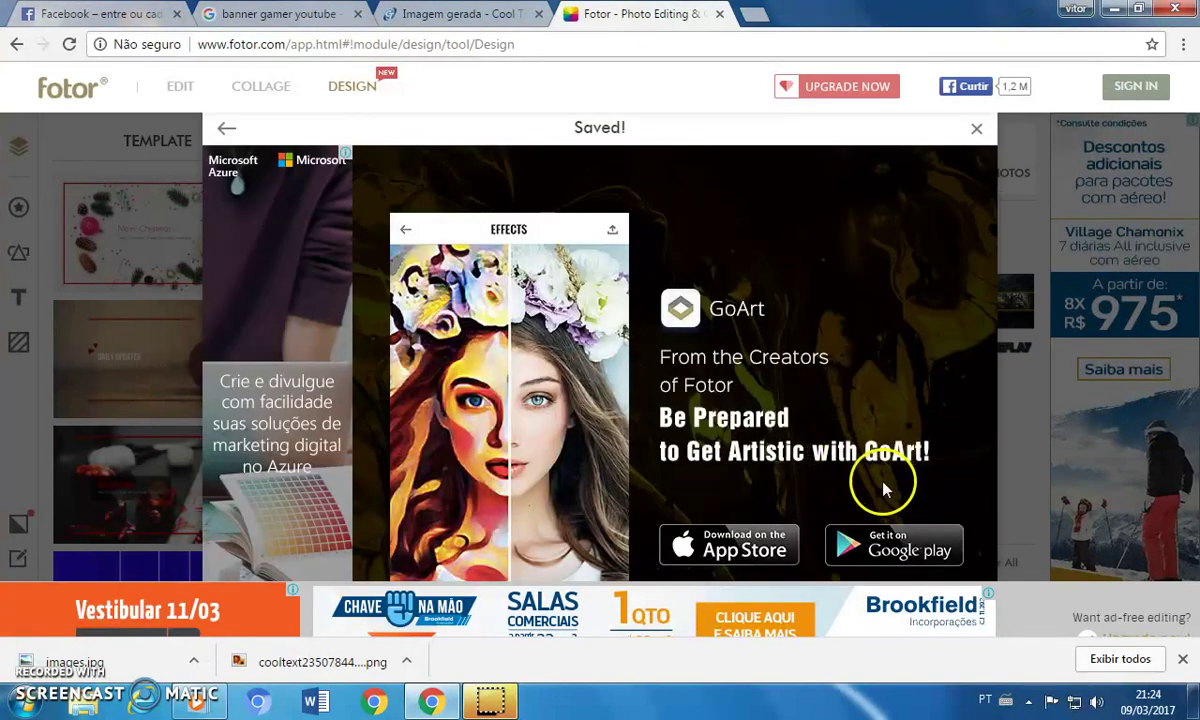
click(976, 128)
click(758, 15)
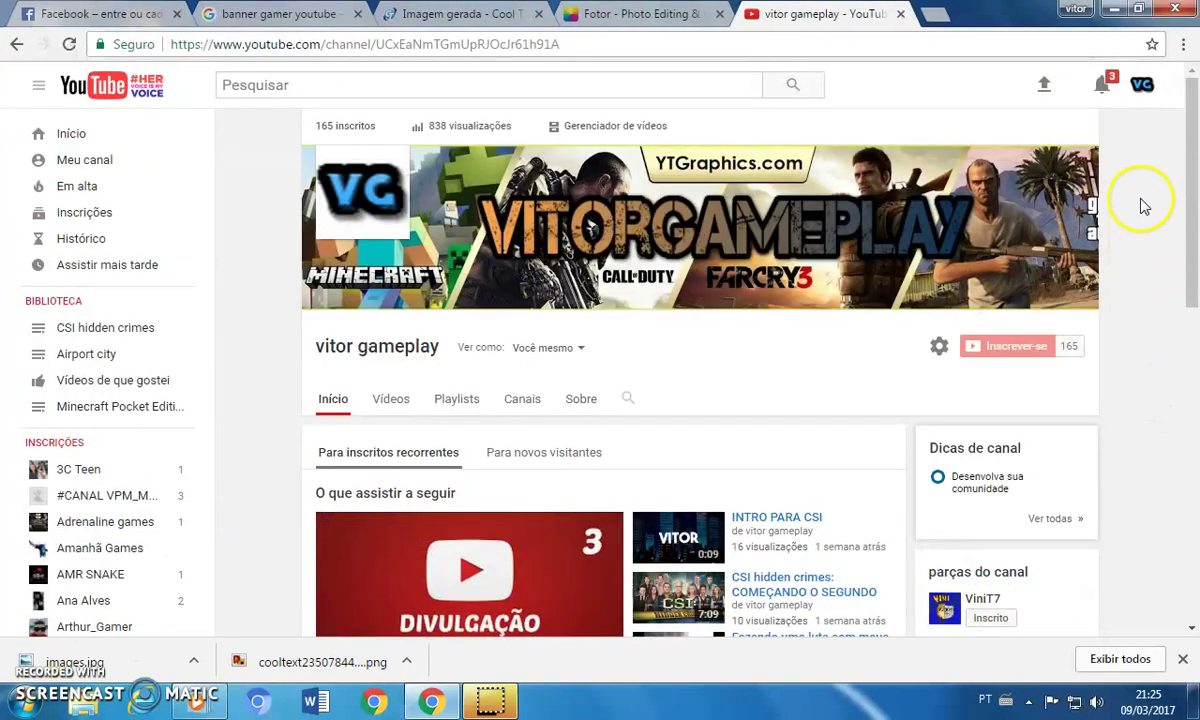
Choose Editar arte do canal from the pencil menu on the channel banner
click(1103, 87)
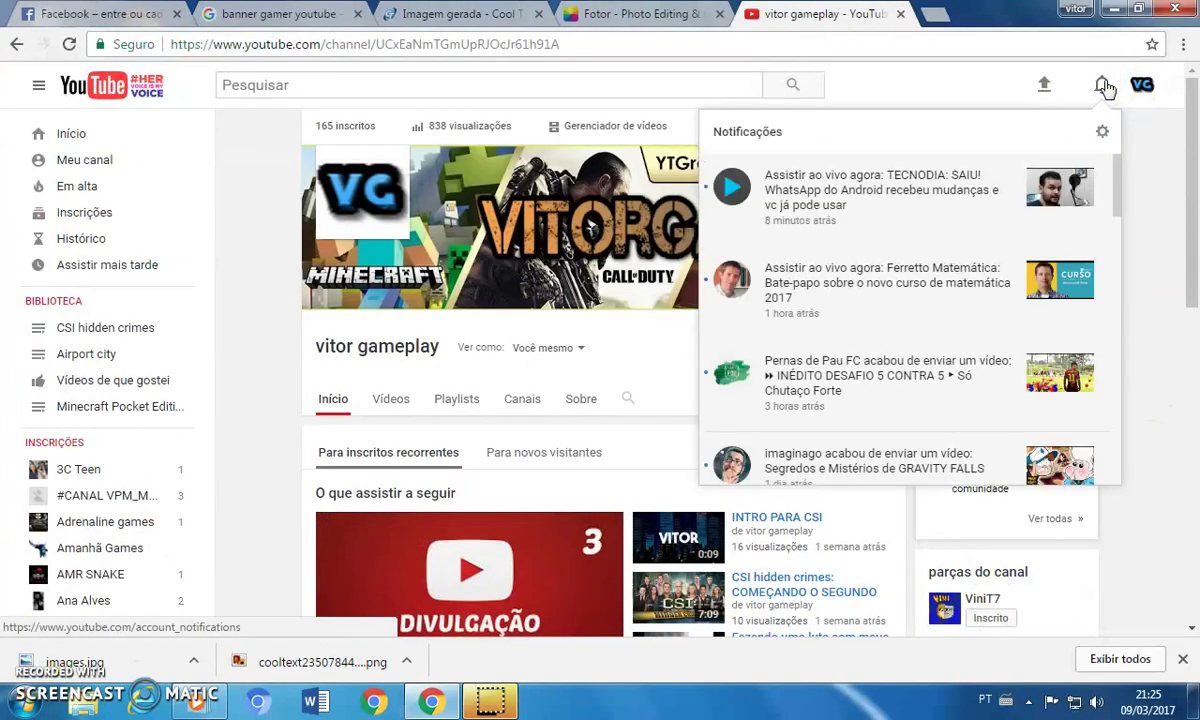
click(1103, 87)
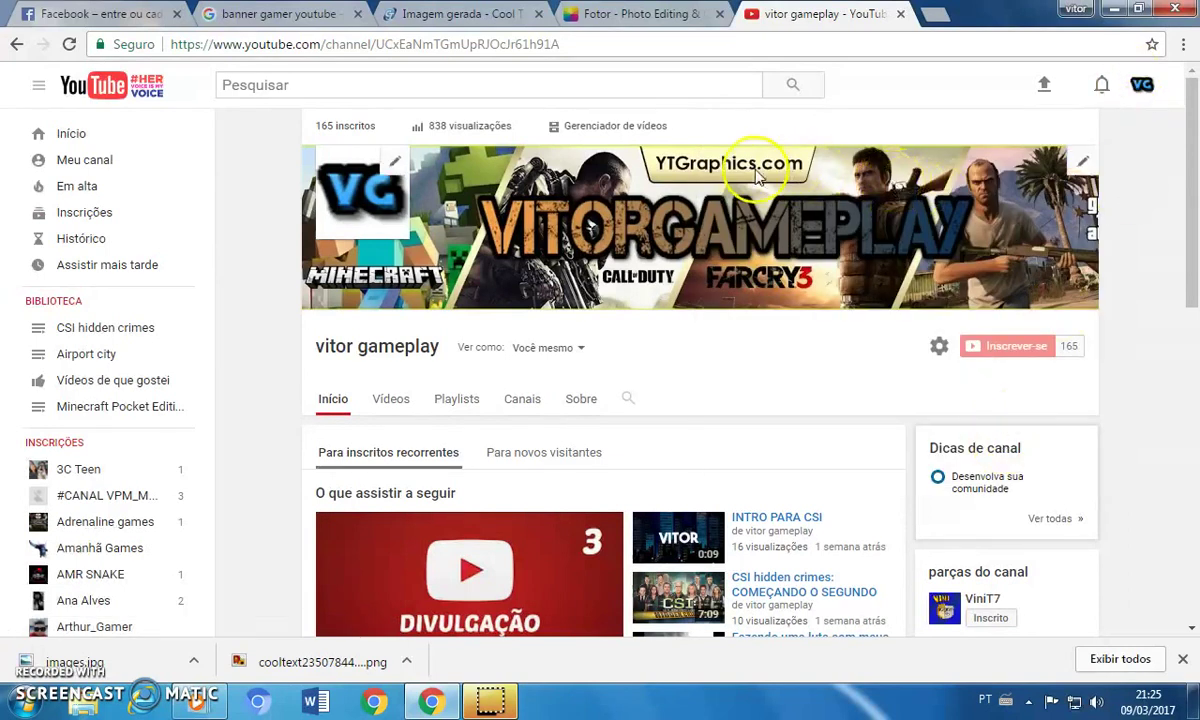
click(1086, 157)
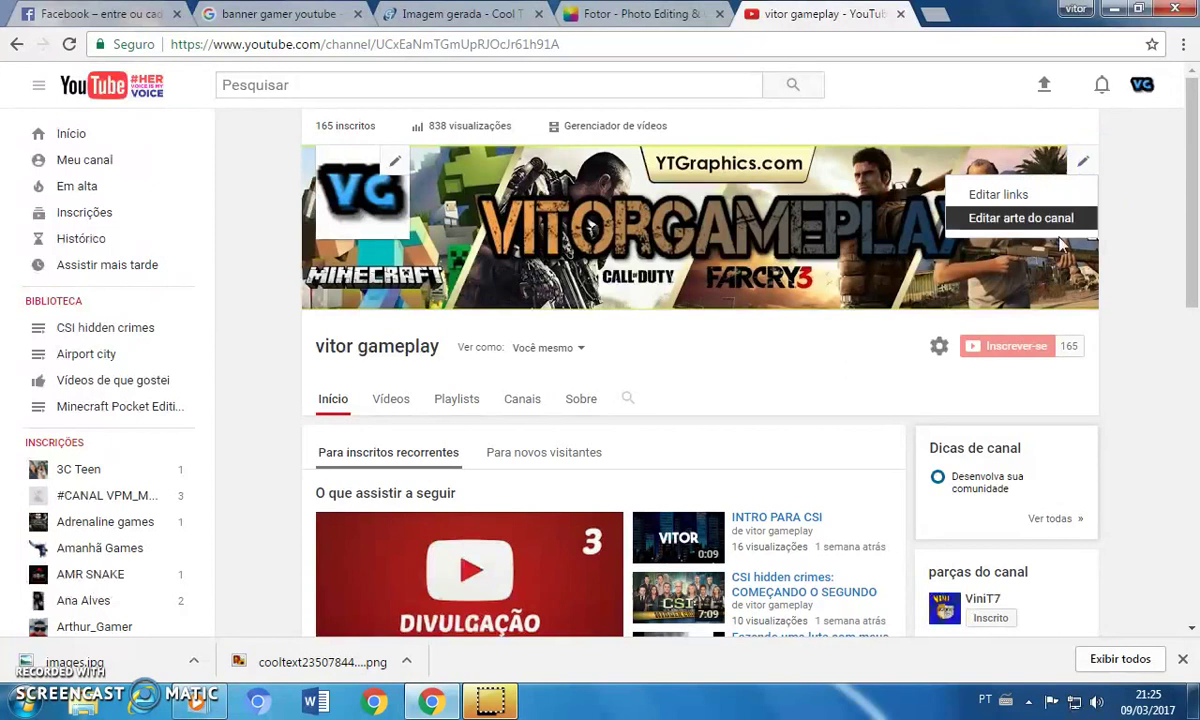
click(1028, 219)
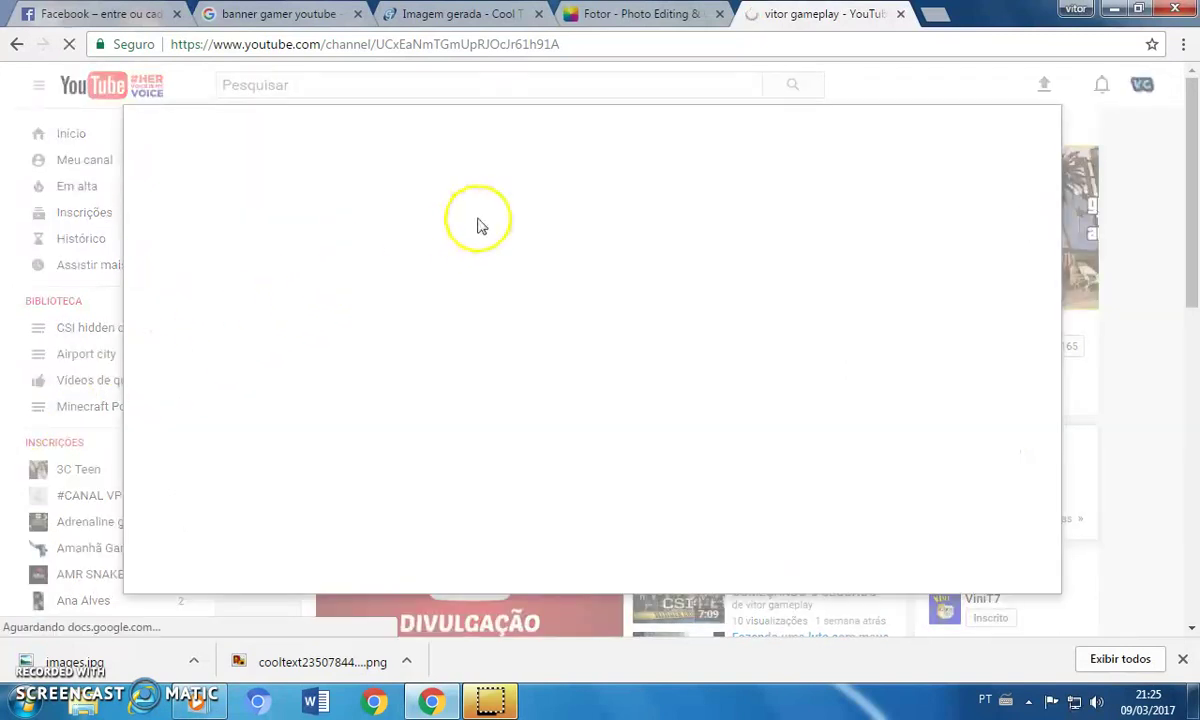
Upload FotorCreated from the Documentos folder as the channel art
click(551, 398)
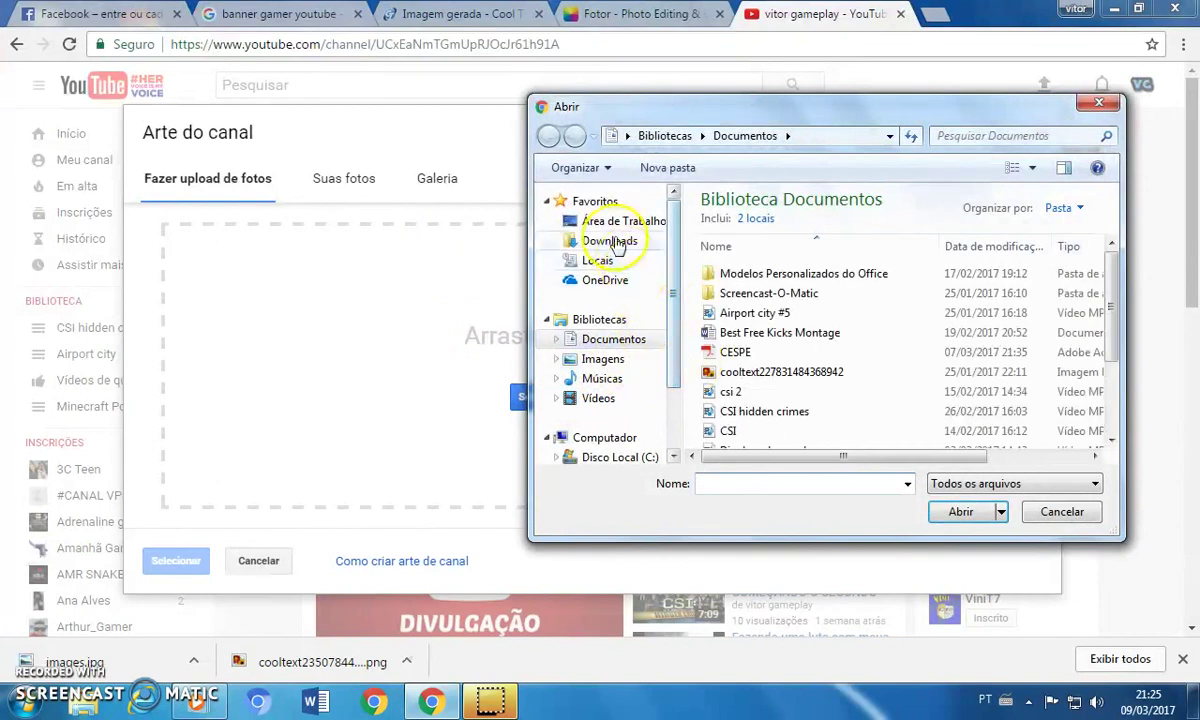
click(605, 241)
click(605, 340)
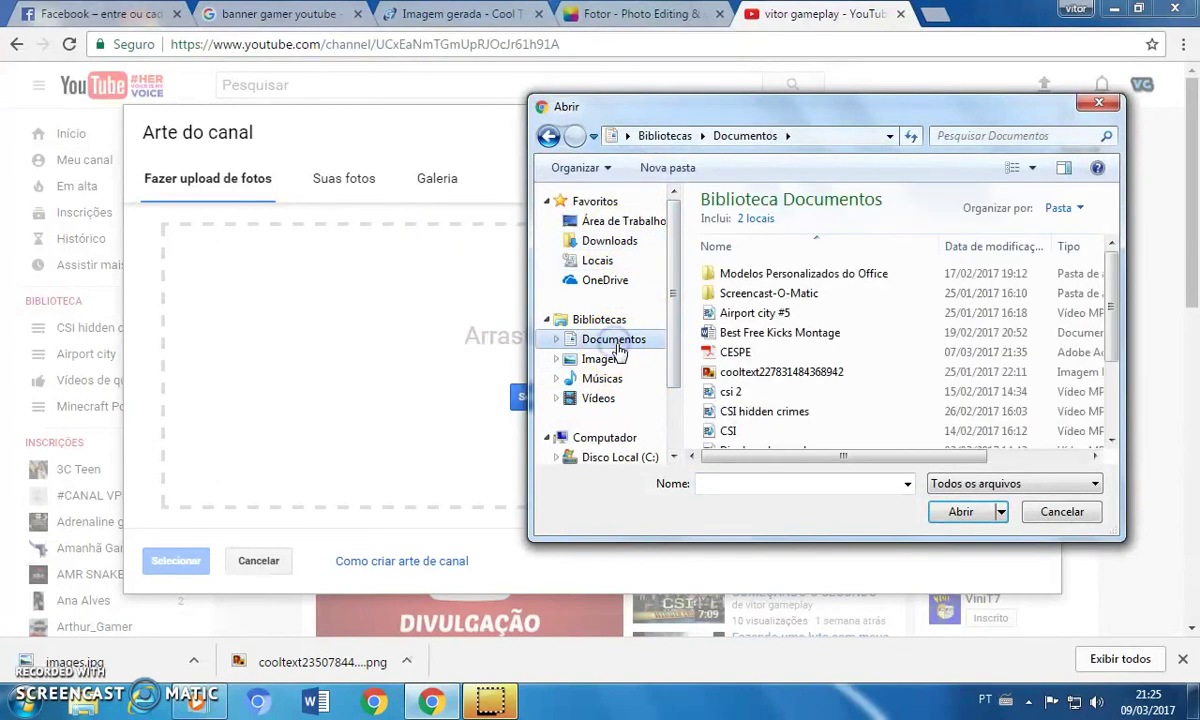
drag(1108, 300, 1110, 375)
click(862, 383)
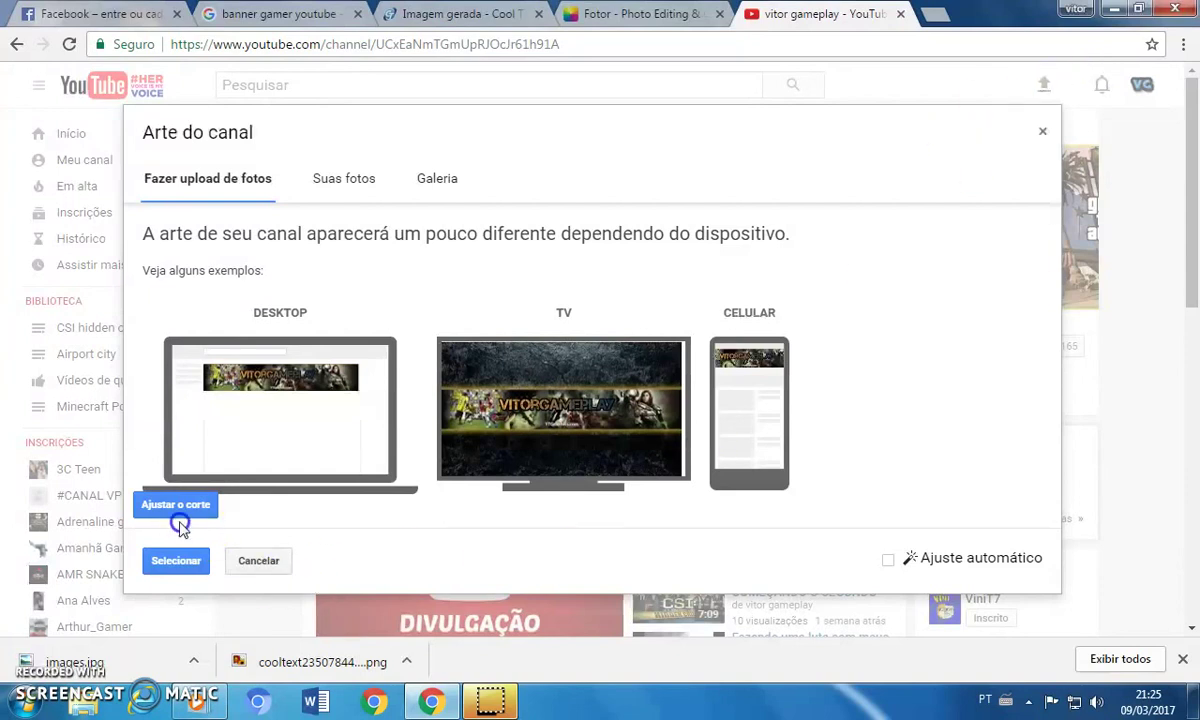
Confirm the VITORGAMEPLAY image as YouTube channel art, then close the Fotor and Cool Text tabs
click(177, 563)
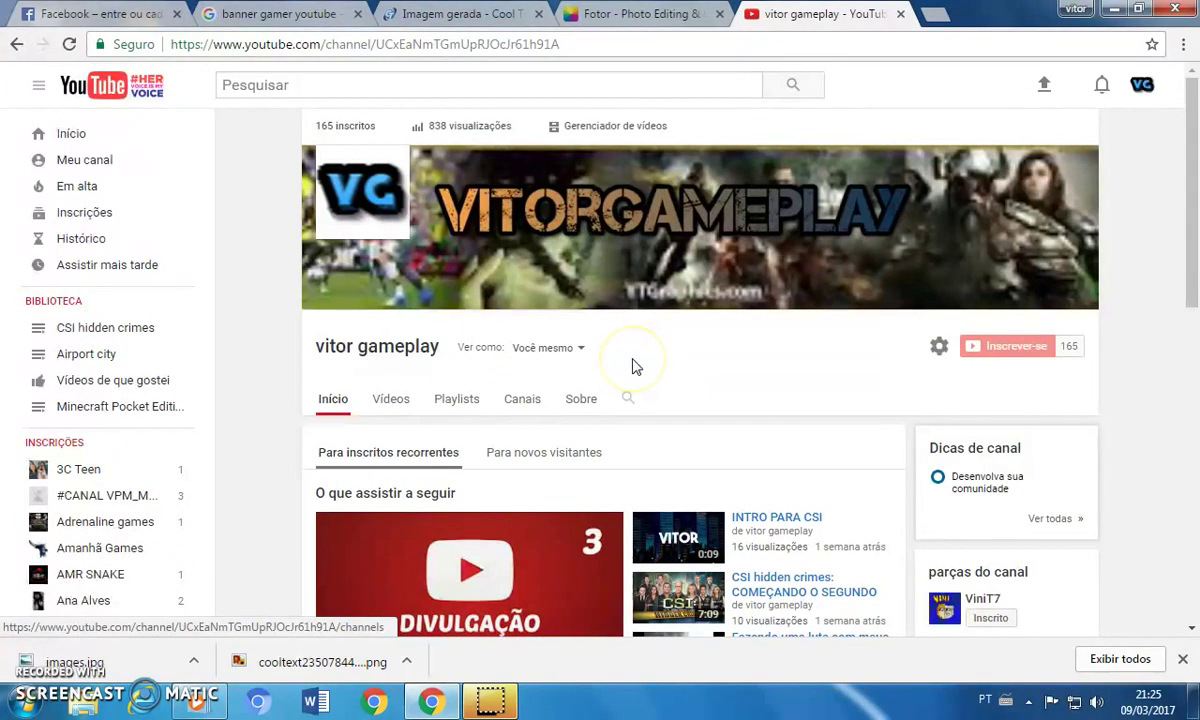
click(719, 14)
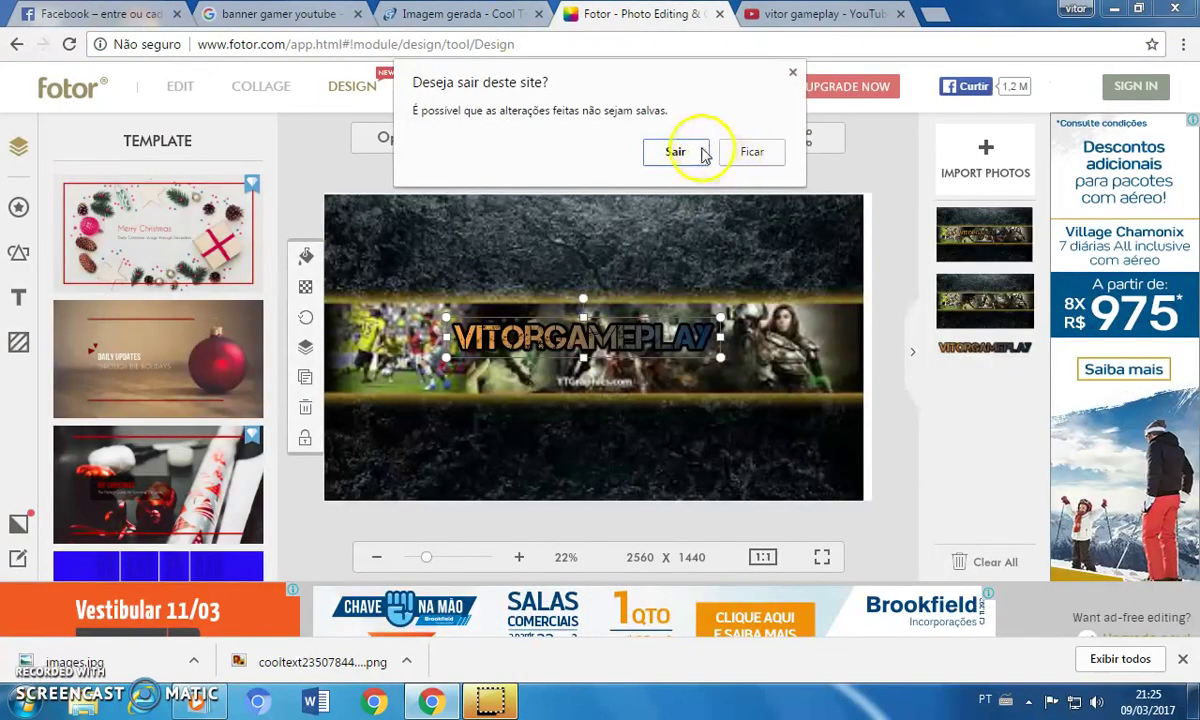
click(675, 151)
click(537, 14)
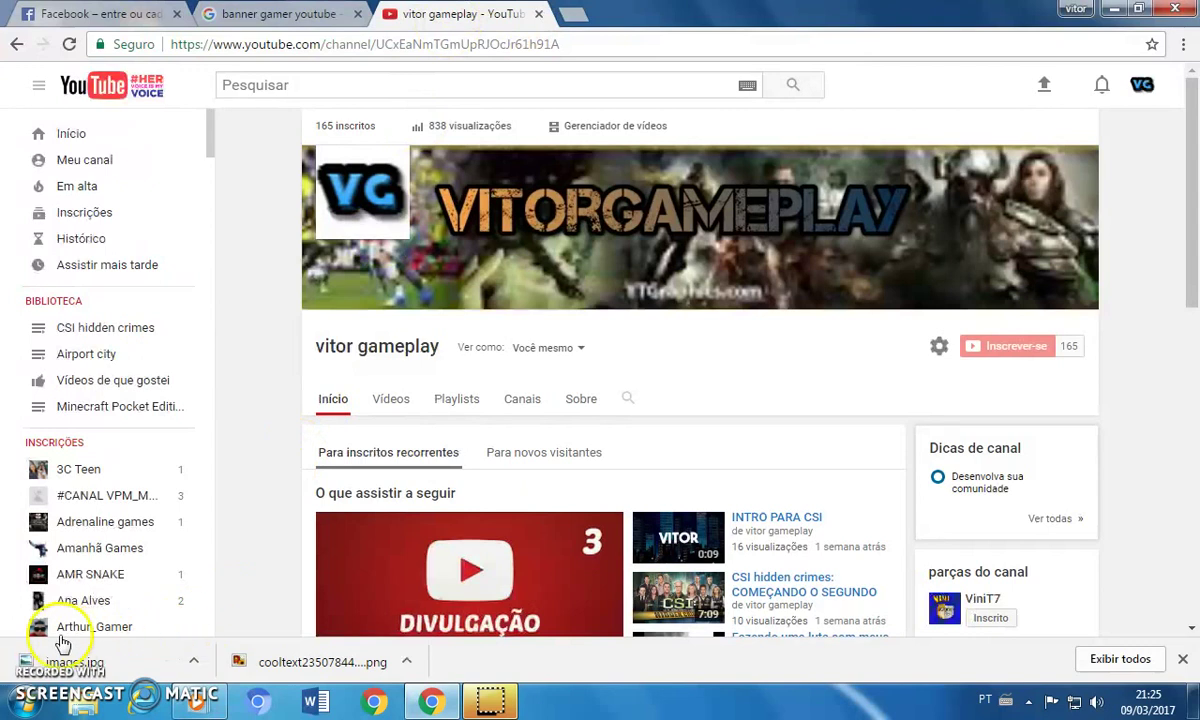